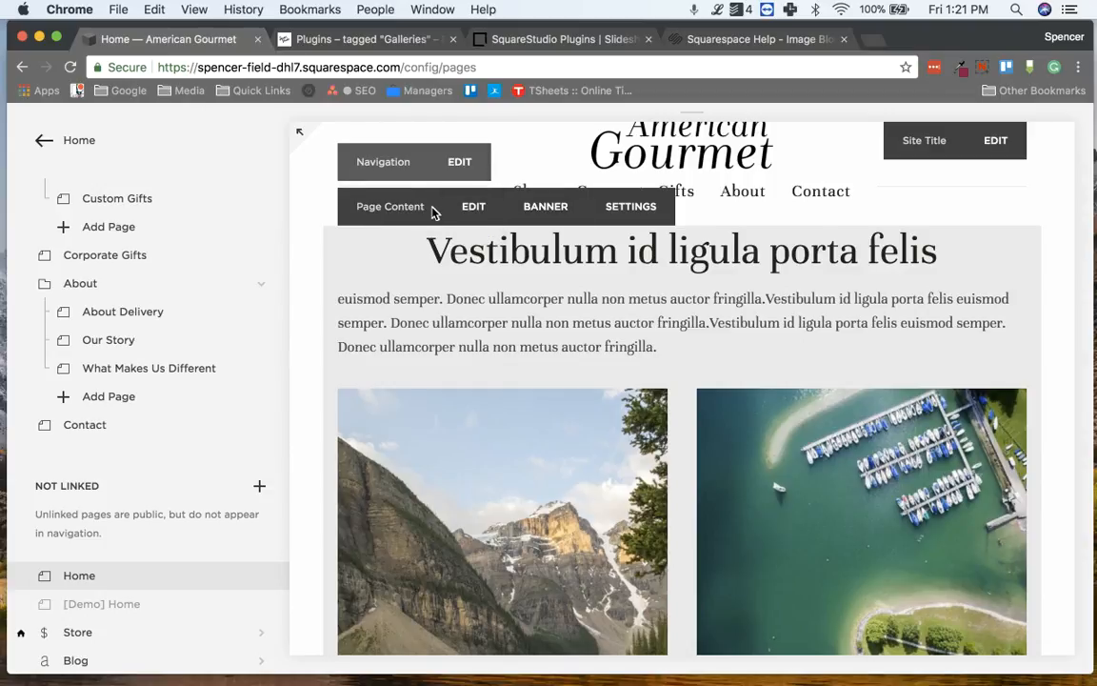
- Open the home page's content for editing and replace the middle of the main heading so it reads "Vesfgfa felis"
{"action": "left_click", "coordinate": [474, 209]}
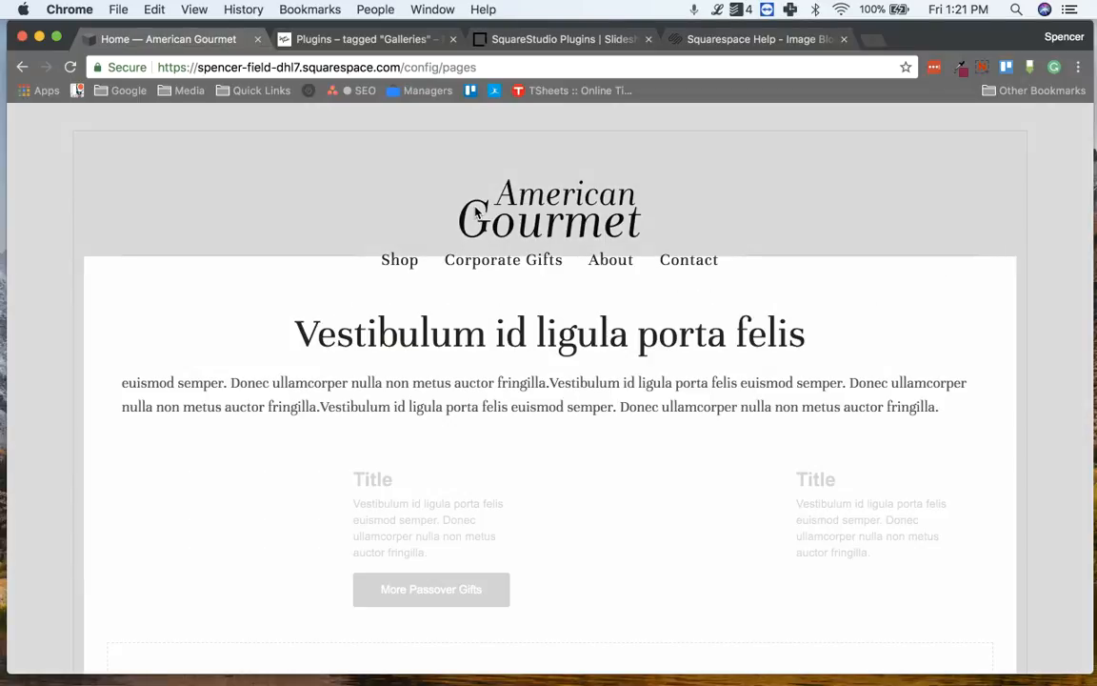
{"action": "scroll", "coordinate": [519, 355], "scroll_direction": "down", "scroll_amount": 2}
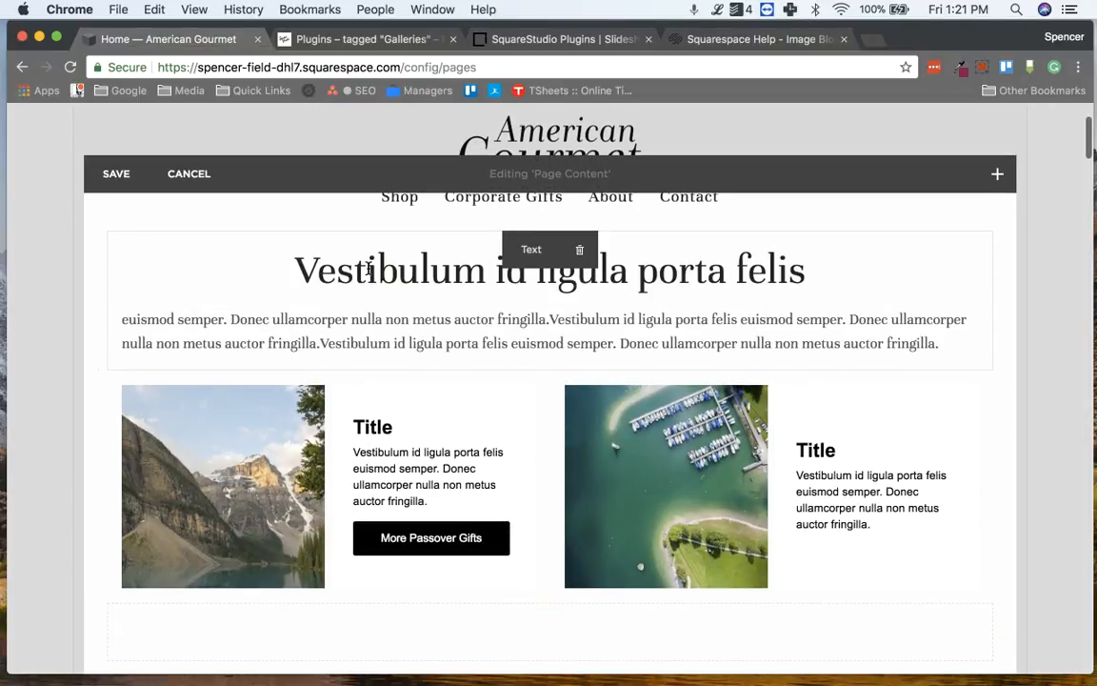
{"action": "left_click_drag", "start_coordinate": [354, 270], "coordinate": [704, 265]}
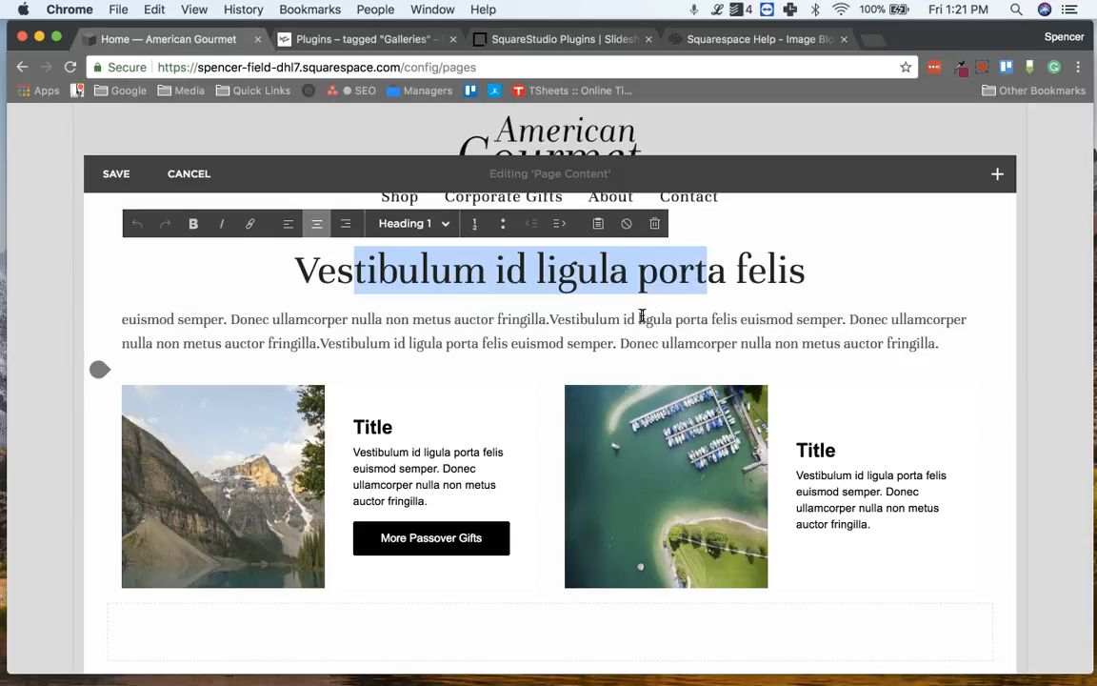
{"action": "type", "text": "fgf"}
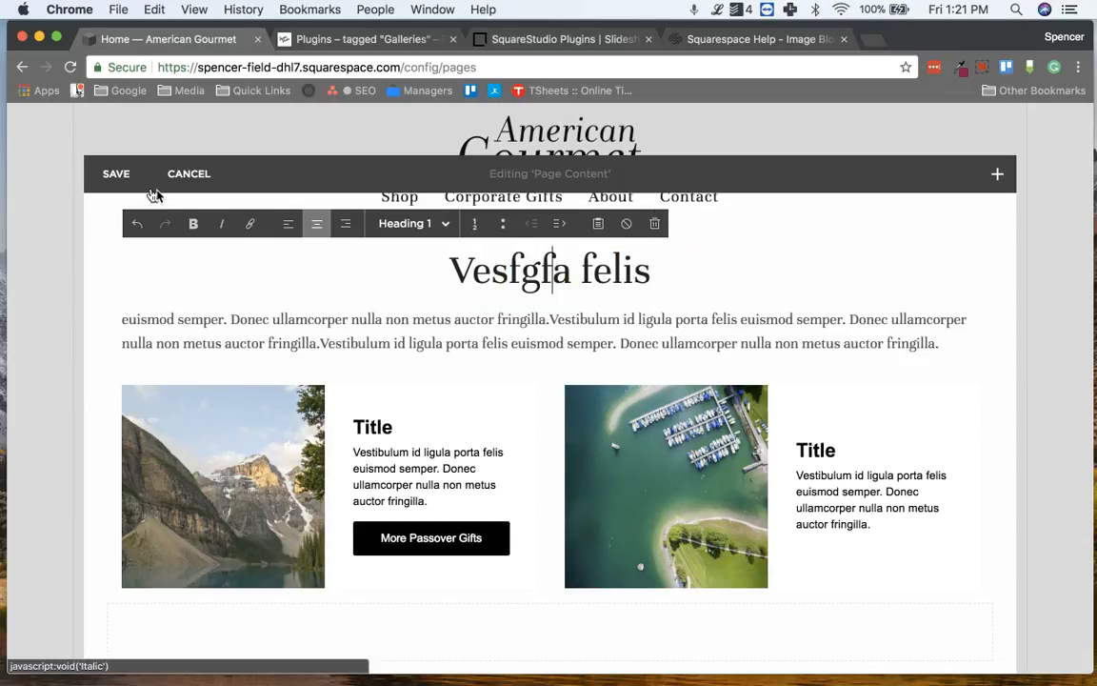
{"action": "left_click_drag", "start_coordinate": [335, 322], "coordinate": [352, 341]}
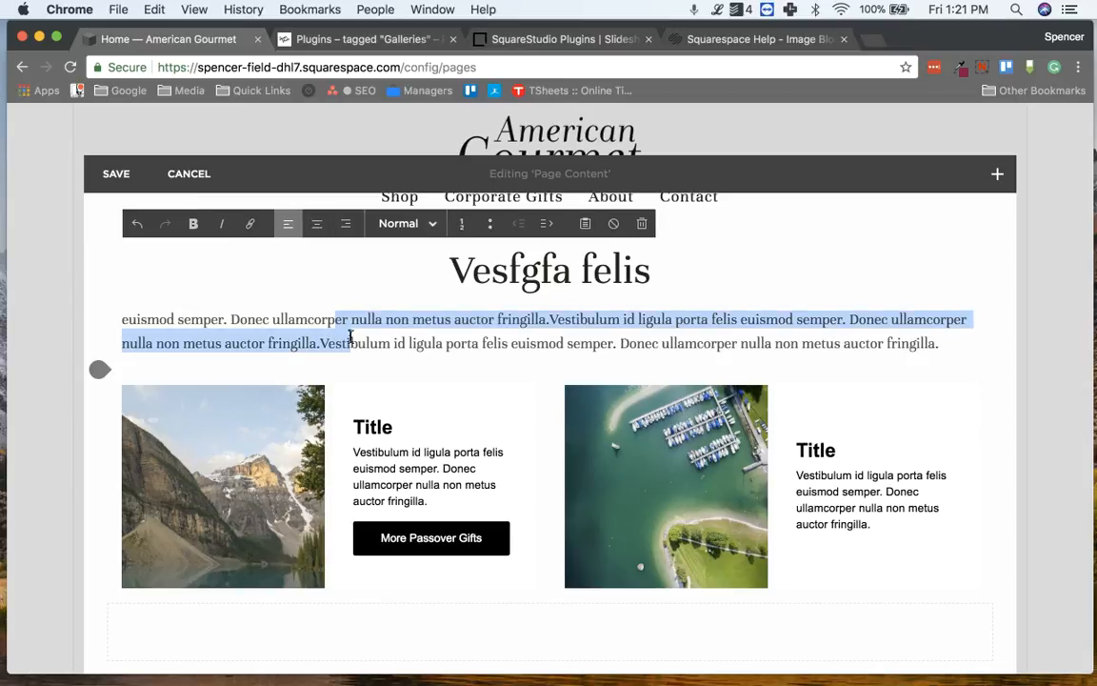
- Examine the content and design settings of the mountain image block, including its layout options
{"action": "scroll", "coordinate": [347, 329], "scroll_direction": "down", "scroll_amount": 2}
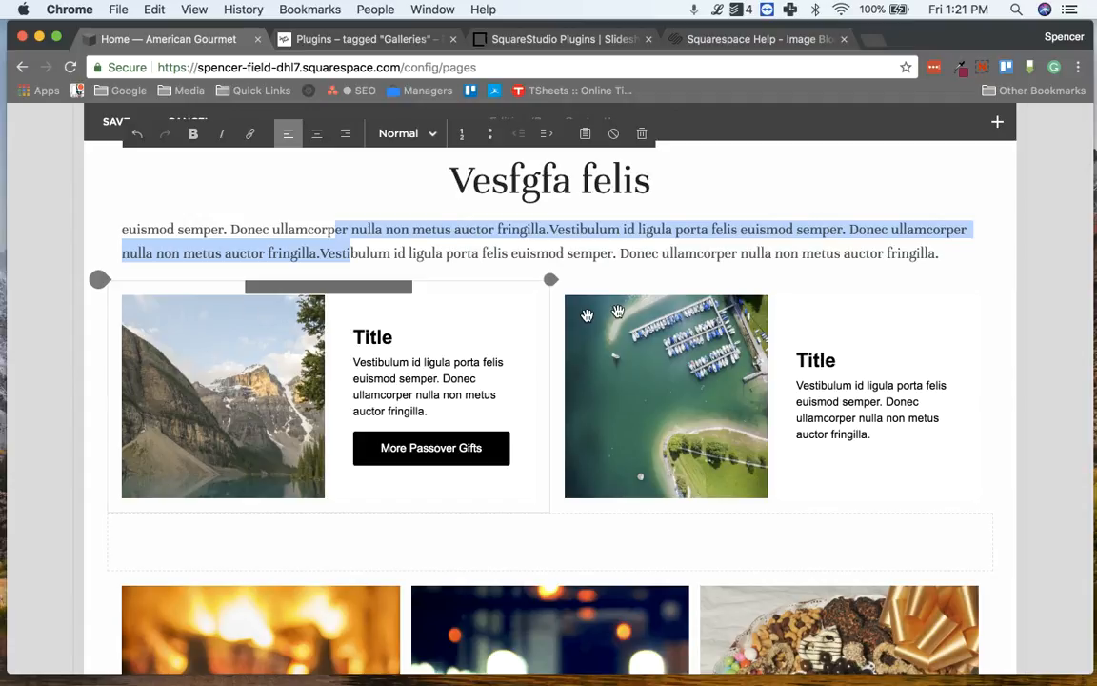
{"action": "mouse_move", "coordinate": [686, 312]}
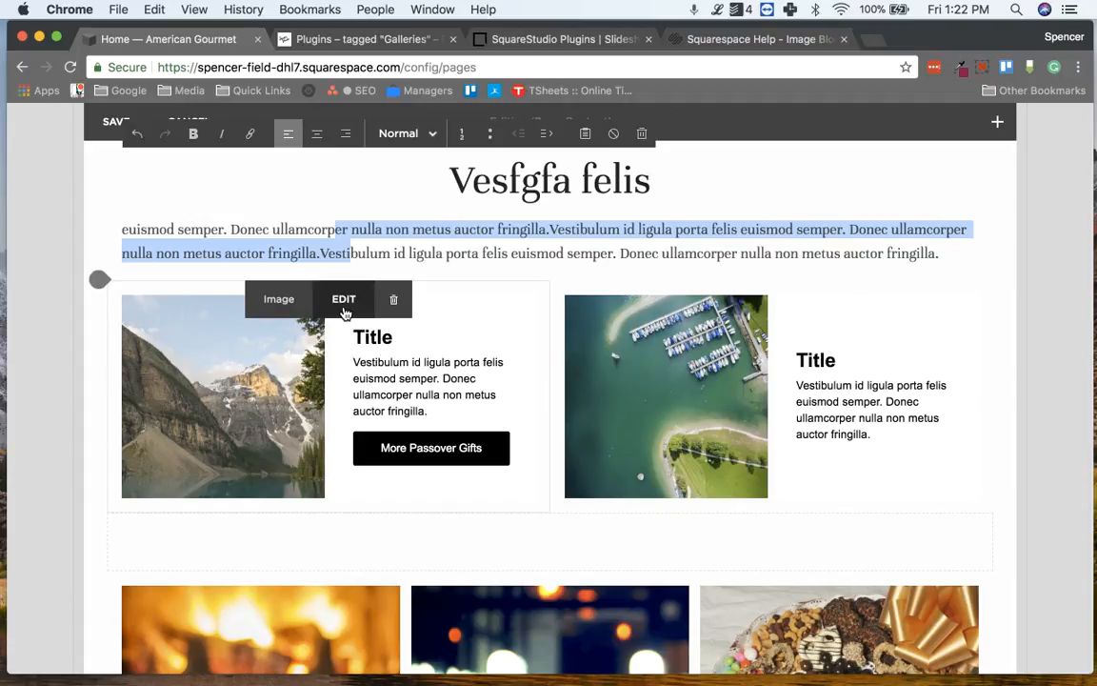
{"action": "left_click", "coordinate": [344, 301]}
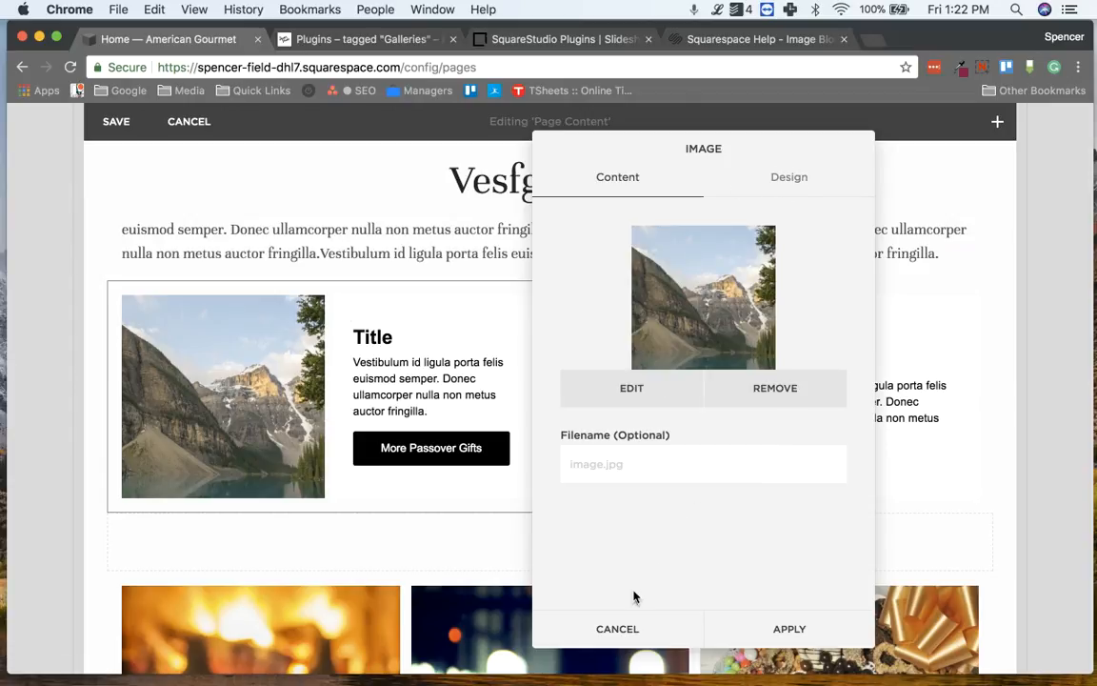
{"action": "left_click", "coordinate": [617, 627]}
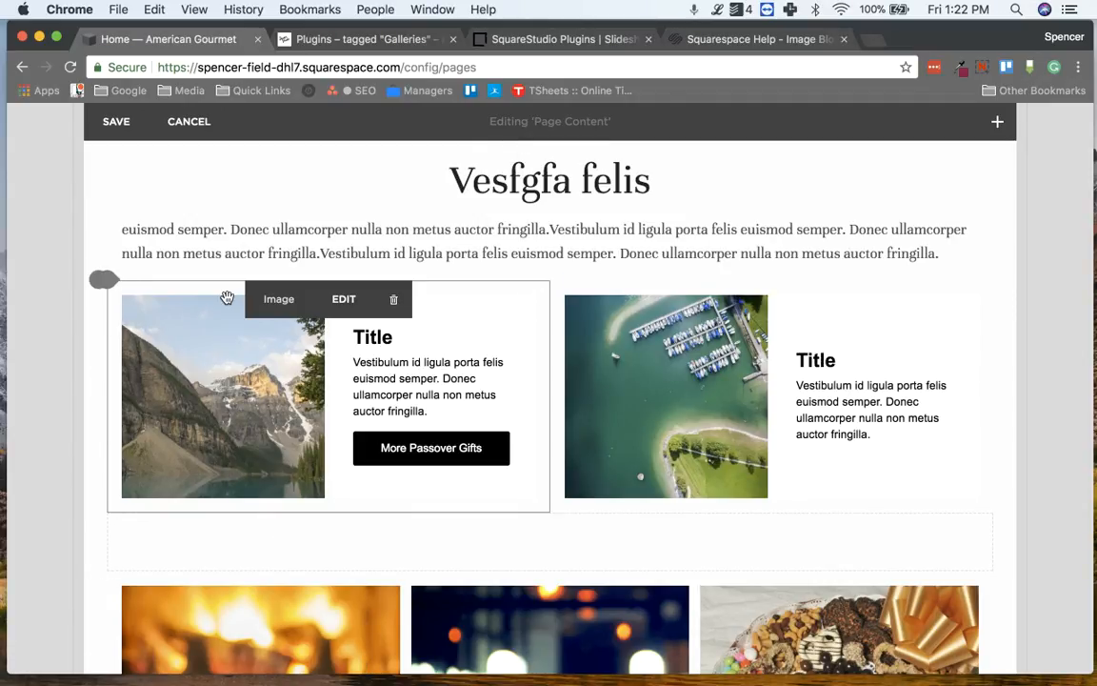
{"action": "left_click", "coordinate": [343, 299]}
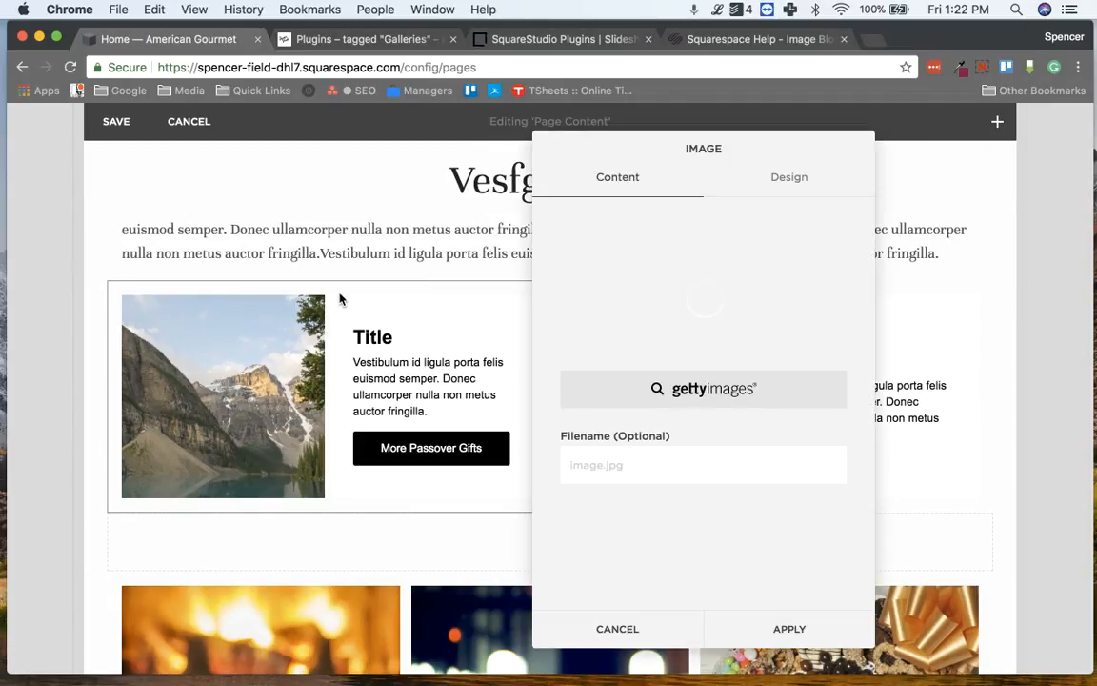
{"action": "left_click", "coordinate": [788, 181]}
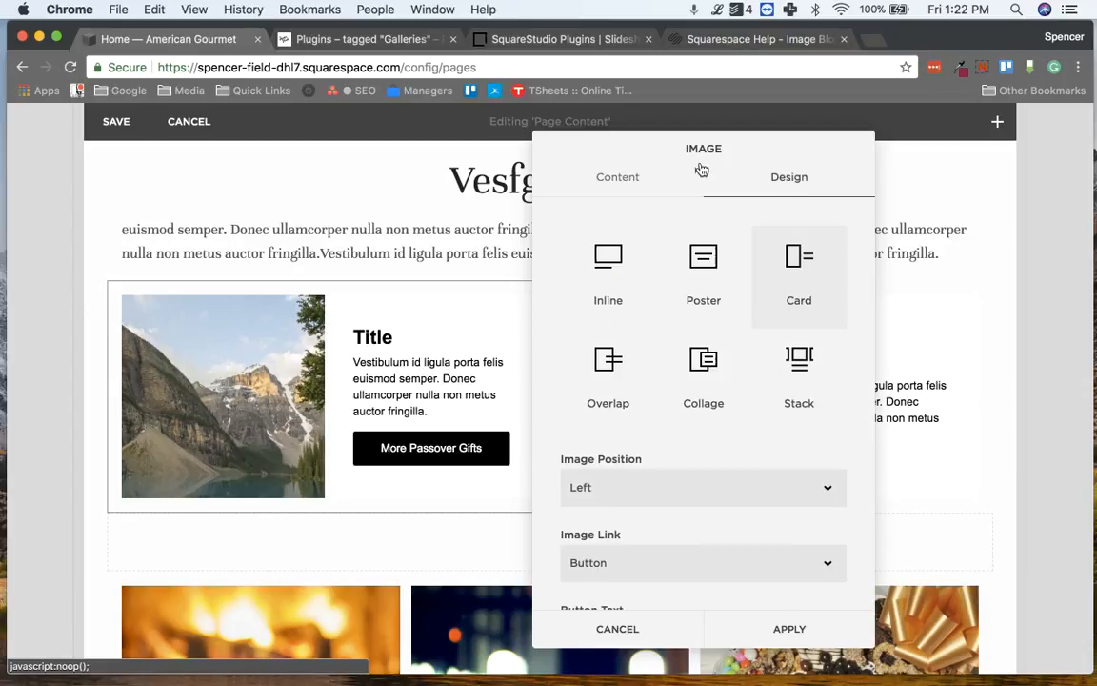
{"action": "left_click", "coordinate": [621, 179]}
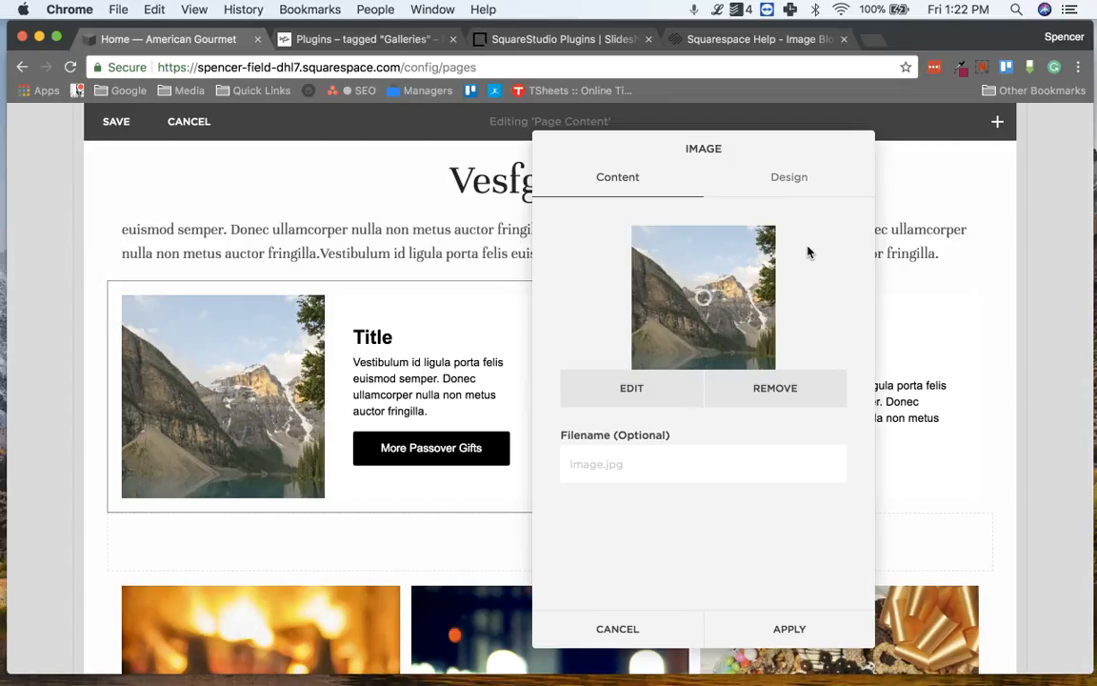
{"action": "left_click", "coordinate": [791, 199]}
{"action": "scroll", "coordinate": [647, 410], "scroll_direction": "down", "scroll_amount": 3}
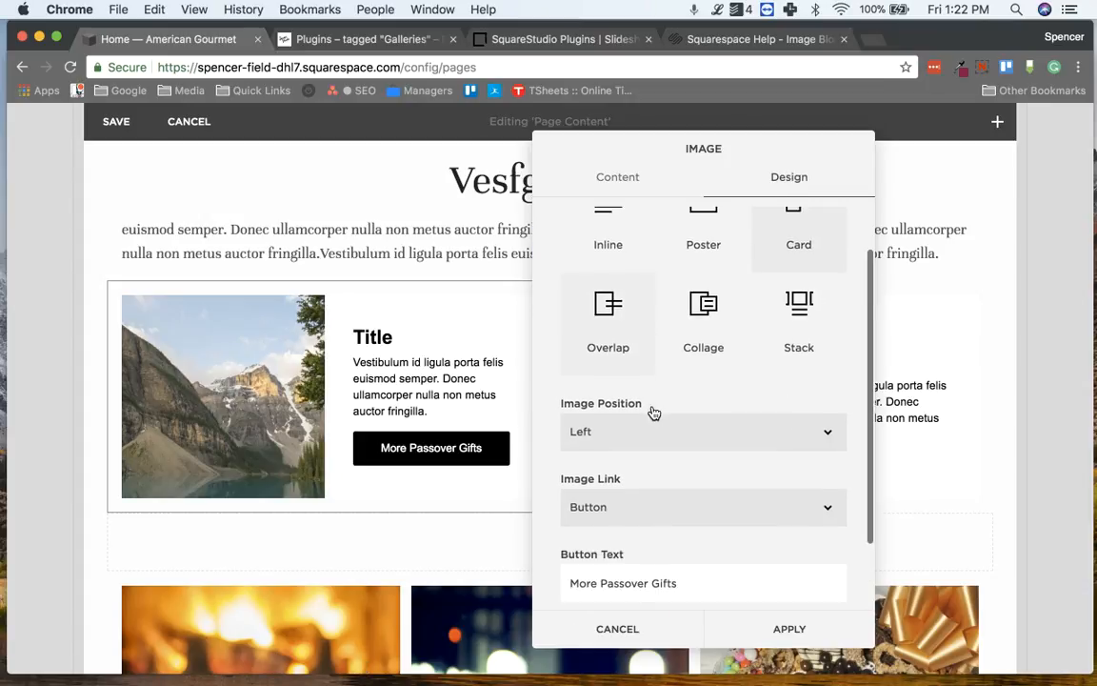
- Review the mountain image block's button text and the pages available for its clickthrough URL, leaving the settings without applying changes
{"action": "double_click", "coordinate": [575, 512]}
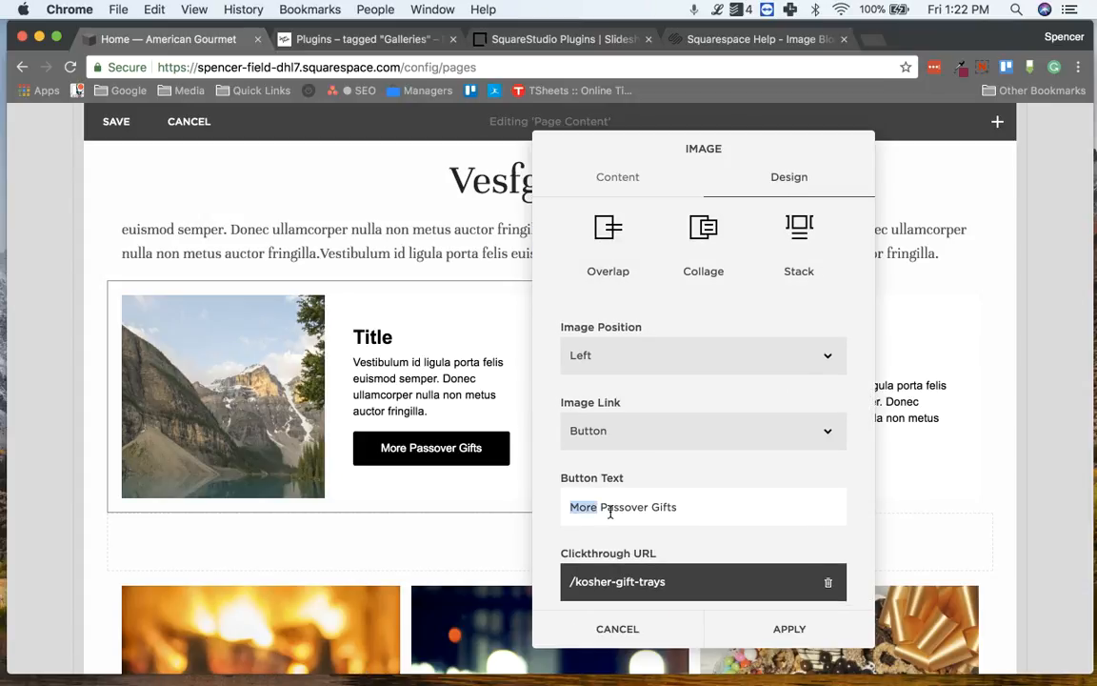
{"action": "triple_click", "coordinate": [610, 508]}
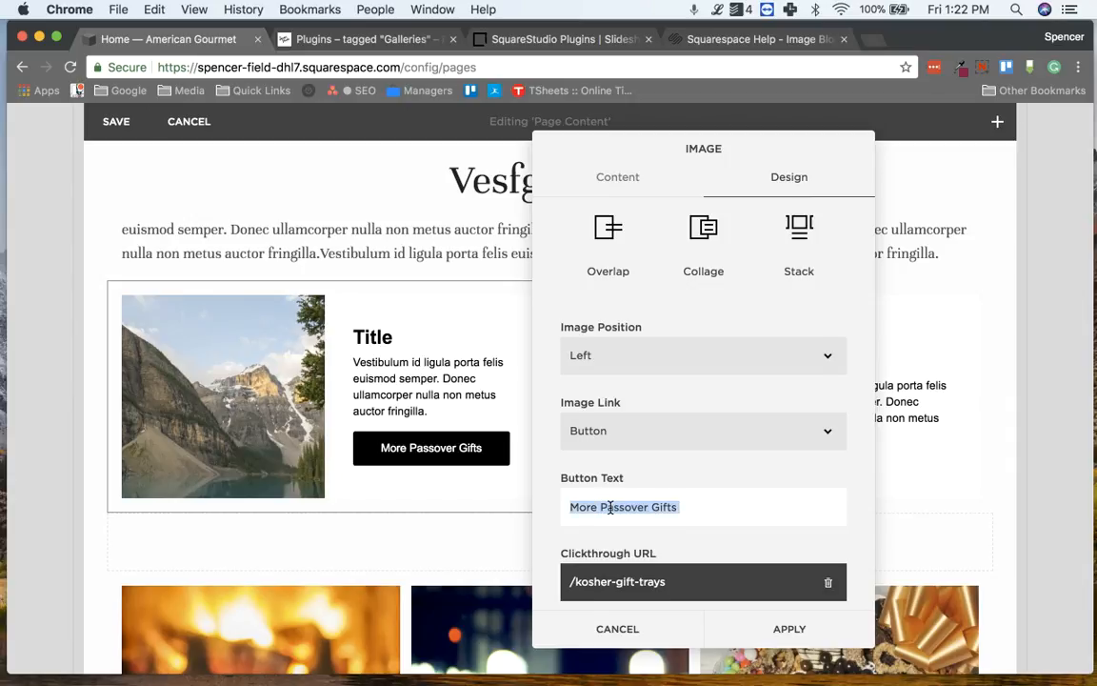
{"action": "scroll", "coordinate": [609, 515], "scroll_direction": "down", "scroll_amount": 1}
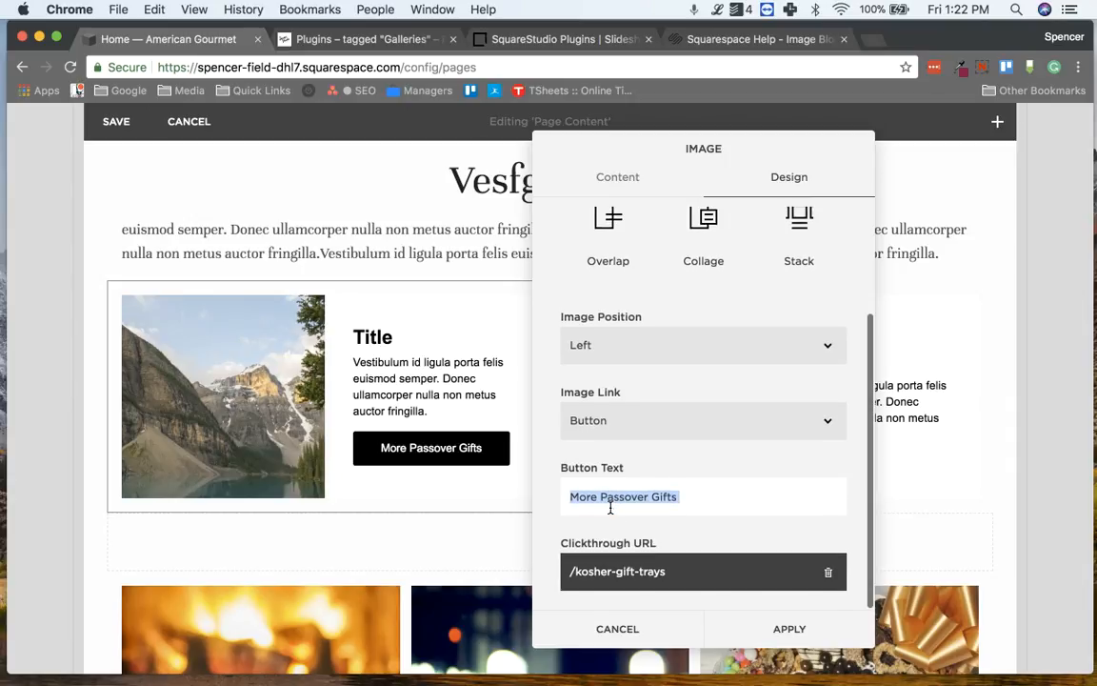
{"action": "left_click", "coordinate": [625, 573]}
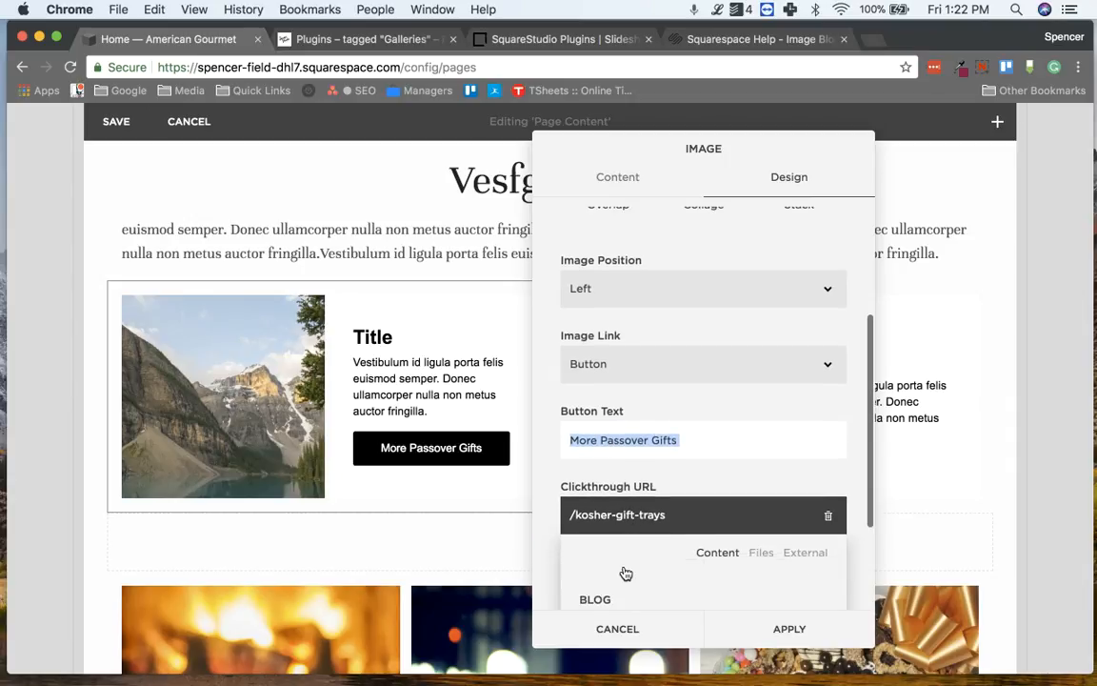
{"action": "scroll", "coordinate": [519, 431], "scroll_direction": "down", "scroll_amount": 3}
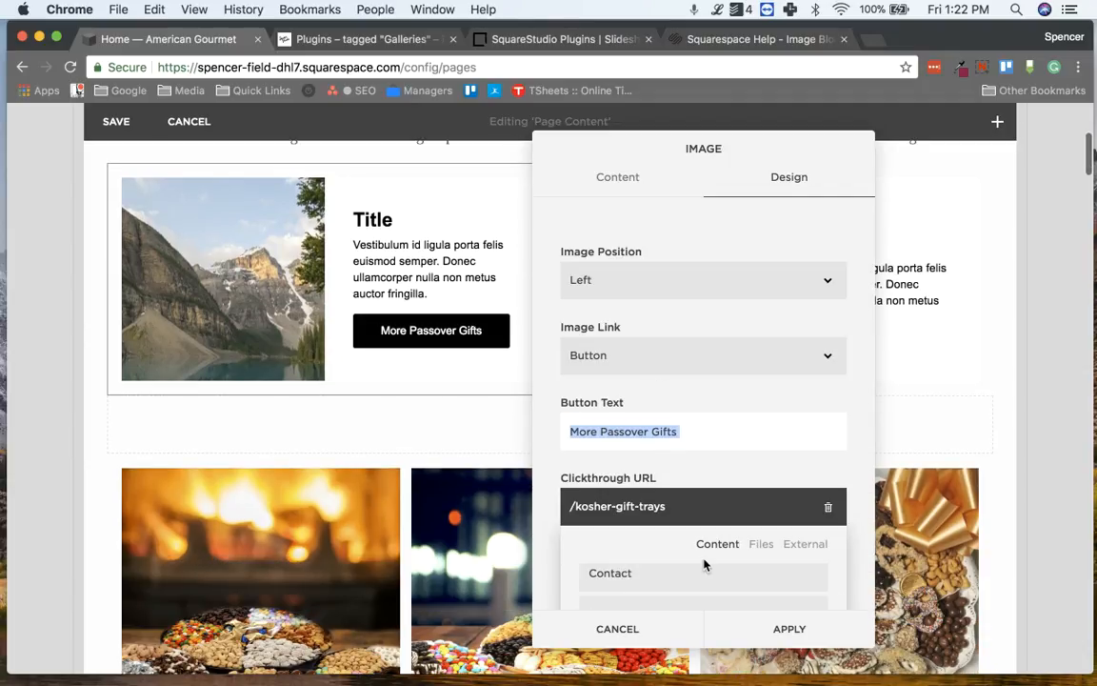
{"action": "scroll", "coordinate": [700, 576], "scroll_direction": "down", "scroll_amount": 1}
{"action": "scroll", "coordinate": [700, 580], "scroll_direction": "down", "scroll_amount": 3}
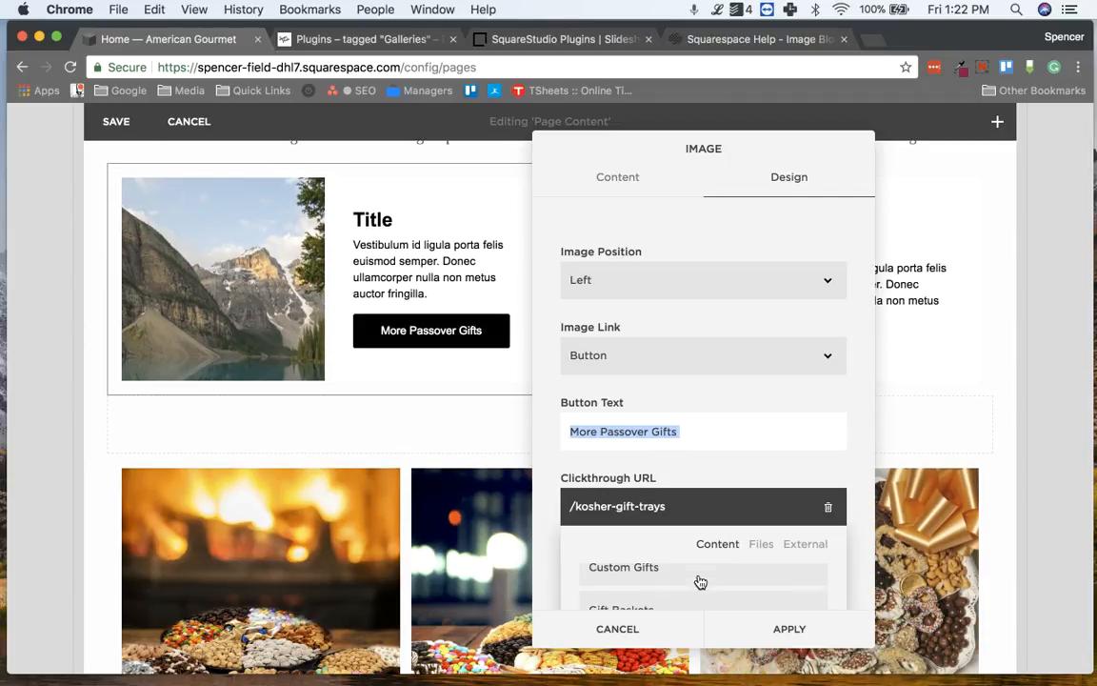
{"action": "scroll", "coordinate": [700, 580], "scroll_direction": "down", "scroll_amount": 4}
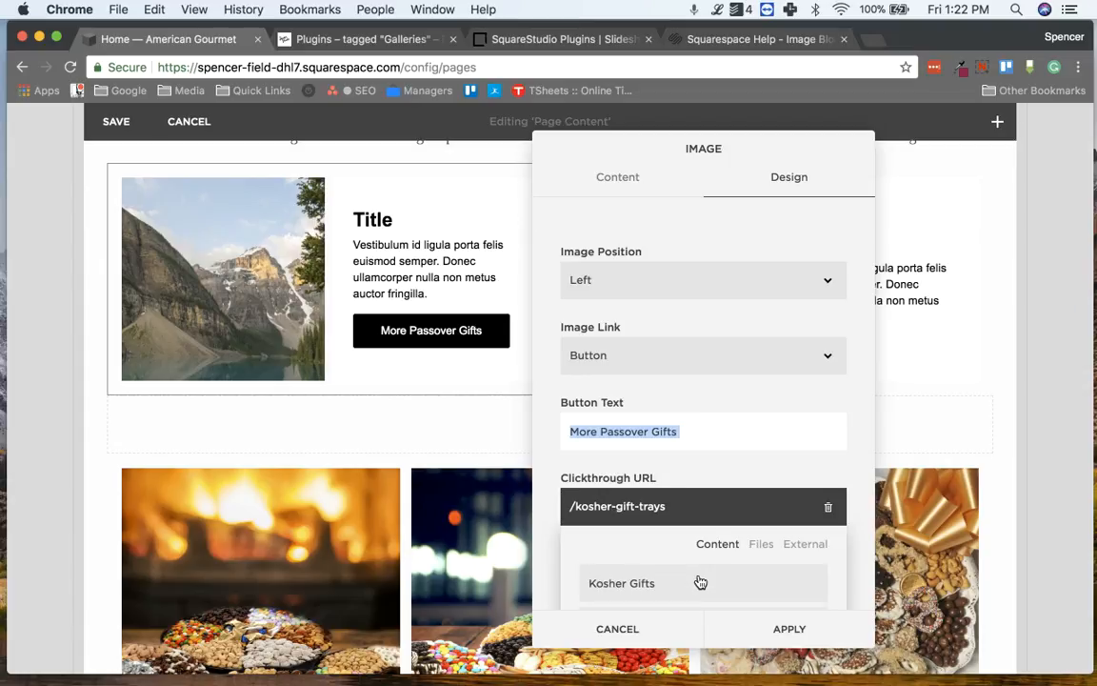
{"action": "left_click", "coordinate": [639, 632]}
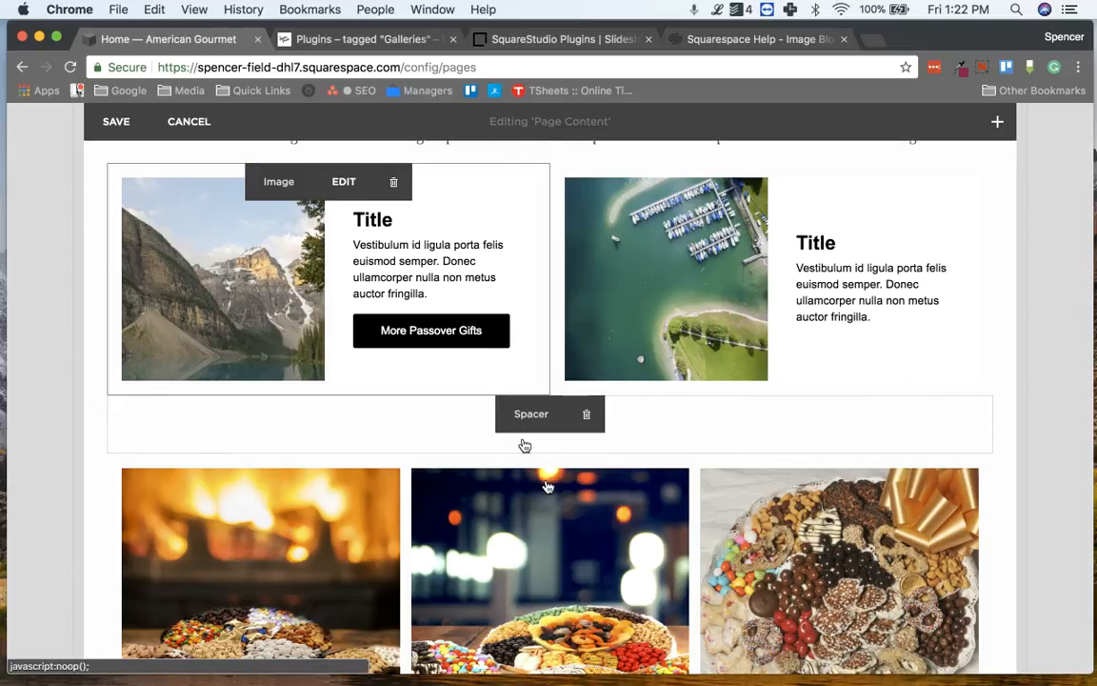
- Set the button text of the mountain image block to "Easter" in its design settings
{"action": "left_click", "coordinate": [350, 190]}
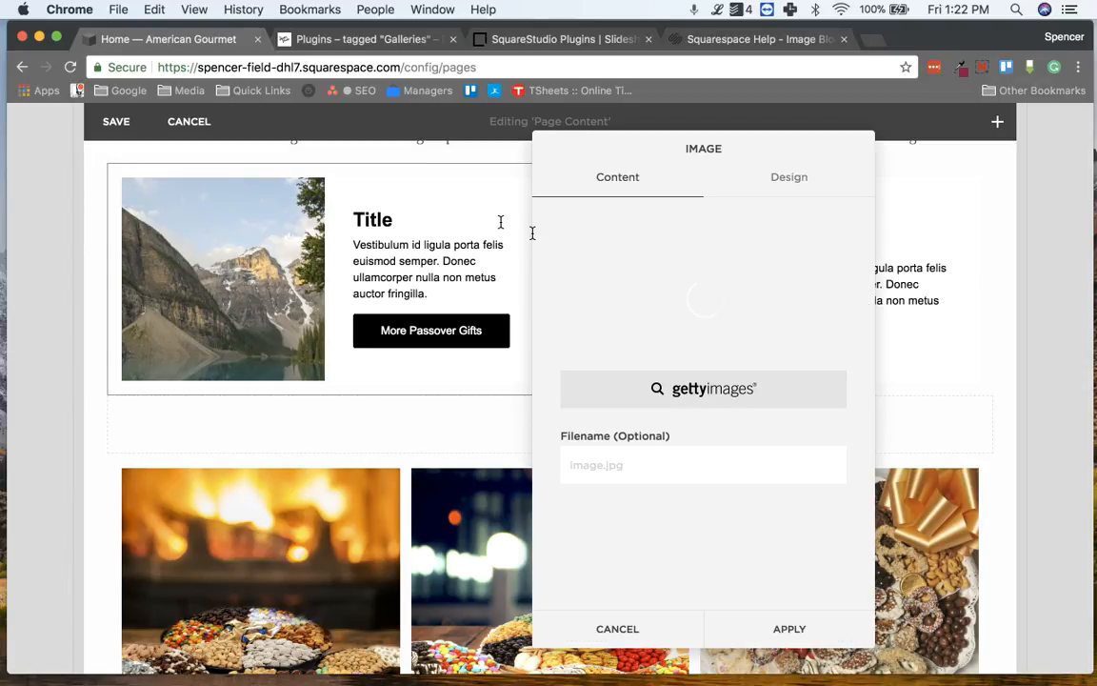
{"action": "left_click", "coordinate": [778, 185]}
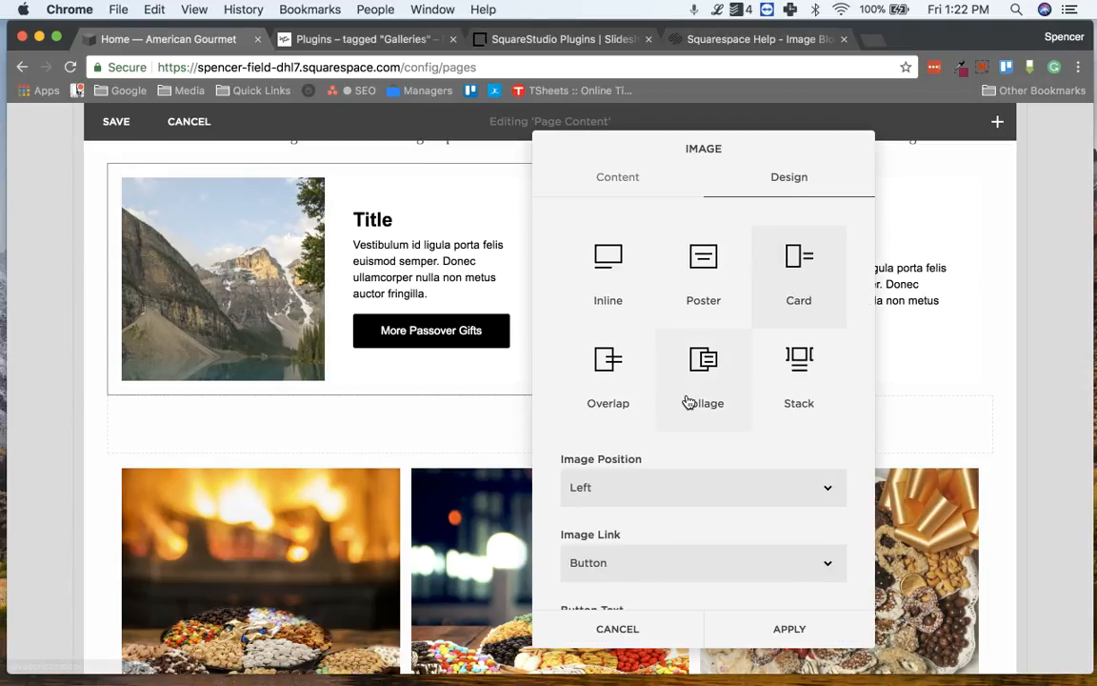
{"action": "scroll", "coordinate": [689, 416], "scroll_direction": "down", "scroll_amount": 3}
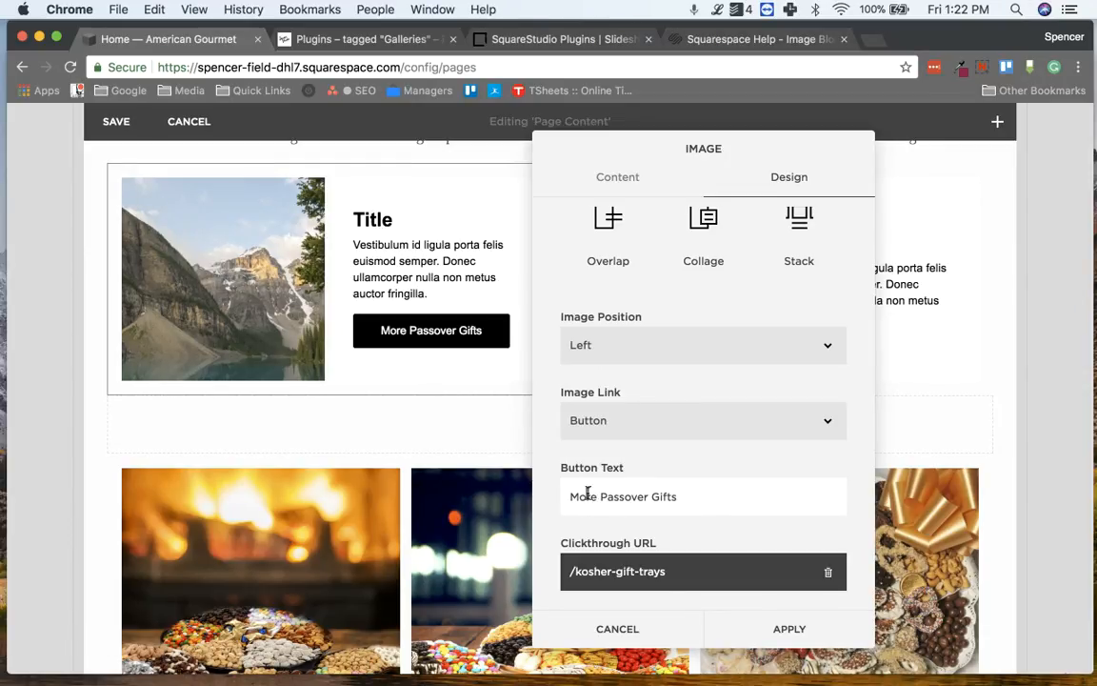
{"action": "left_click_drag", "start_coordinate": [565, 496], "coordinate": [681, 490]}
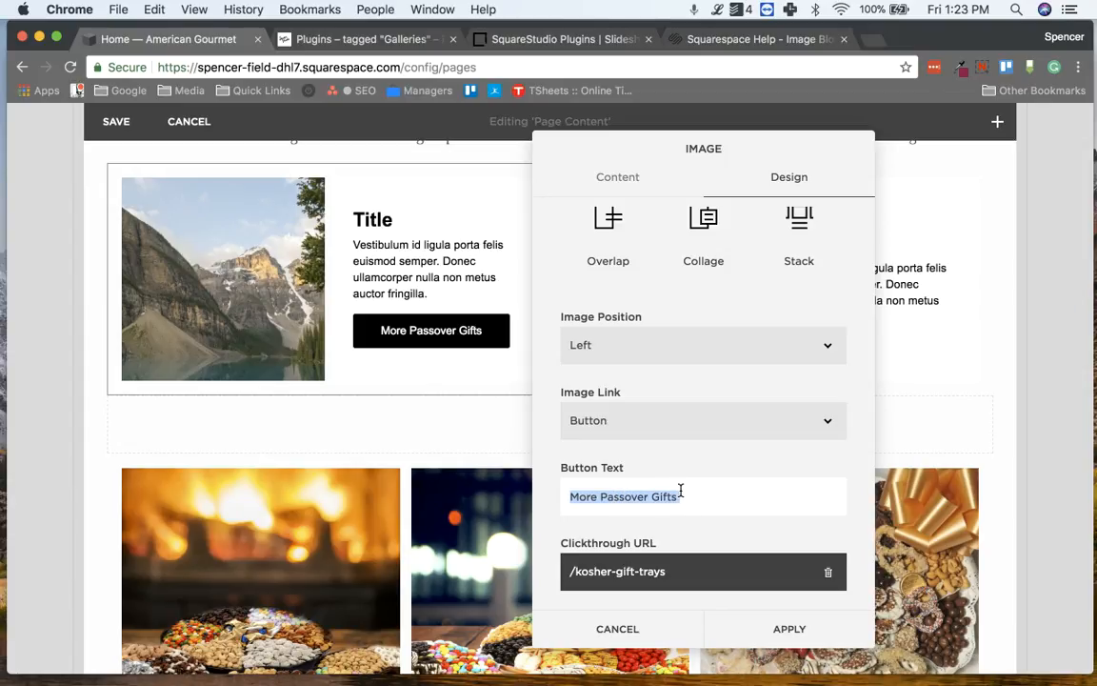
{"action": "type", "text": "Easter"}
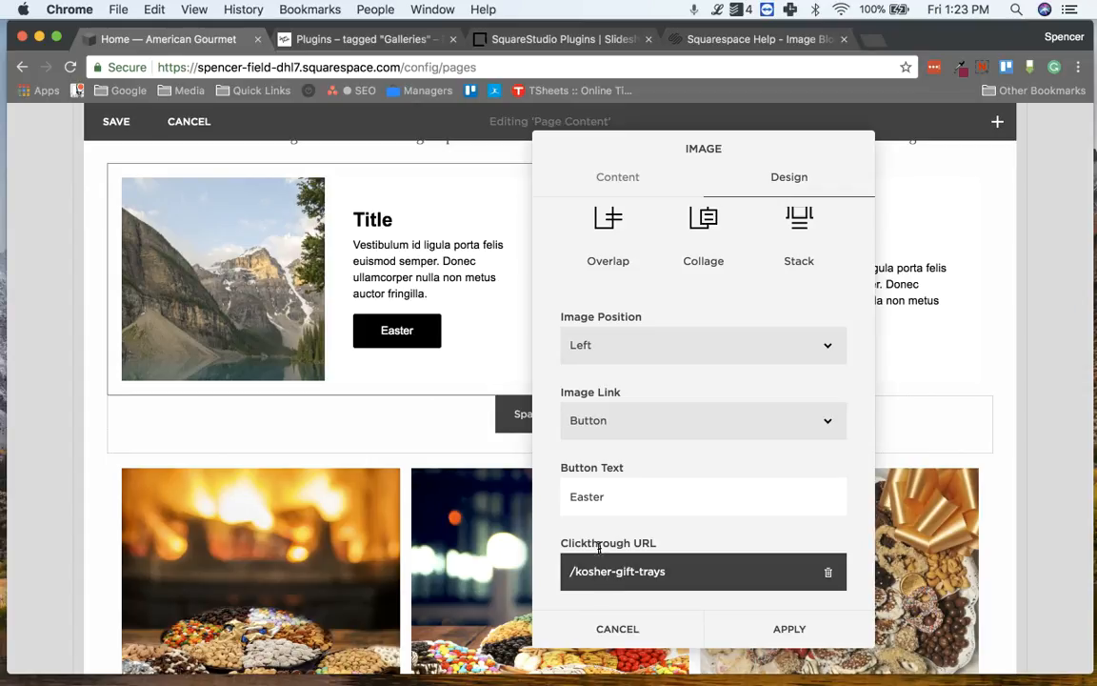
- Link the Easter button's clickthrough URL to the Custom Gifts page and apply the image block settings
{"action": "left_click", "coordinate": [617, 572]}
{"action": "scroll", "coordinate": [618, 571], "scroll_direction": "down", "scroll_amount": 5}
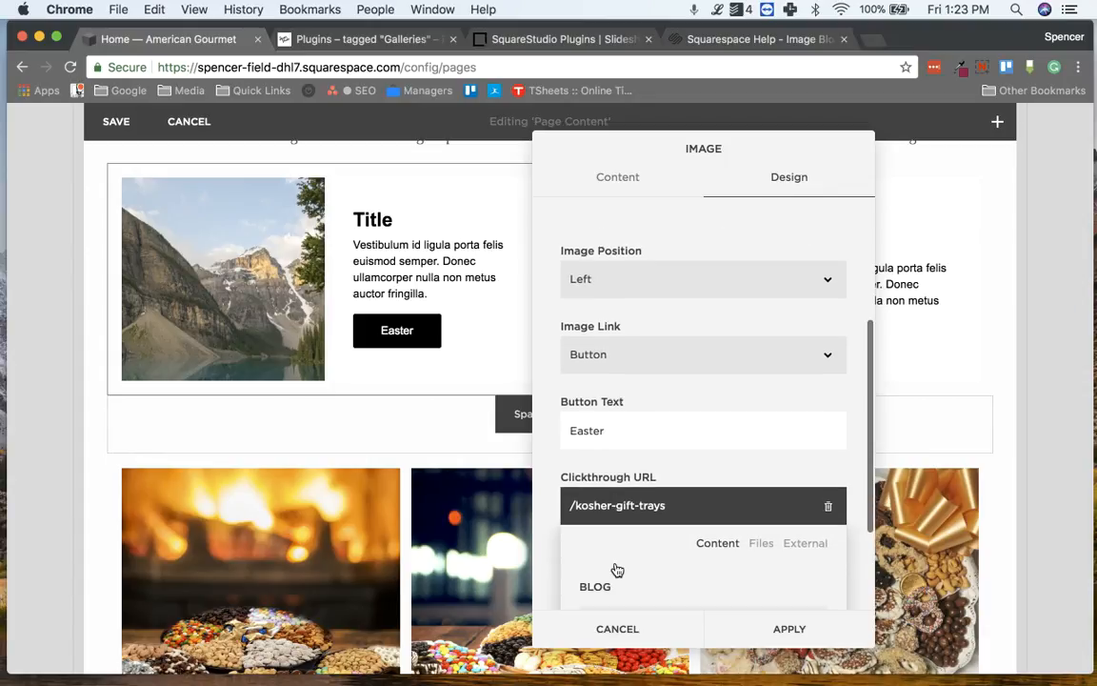
{"action": "scroll", "coordinate": [618, 571], "scroll_direction": "down", "scroll_amount": 3}
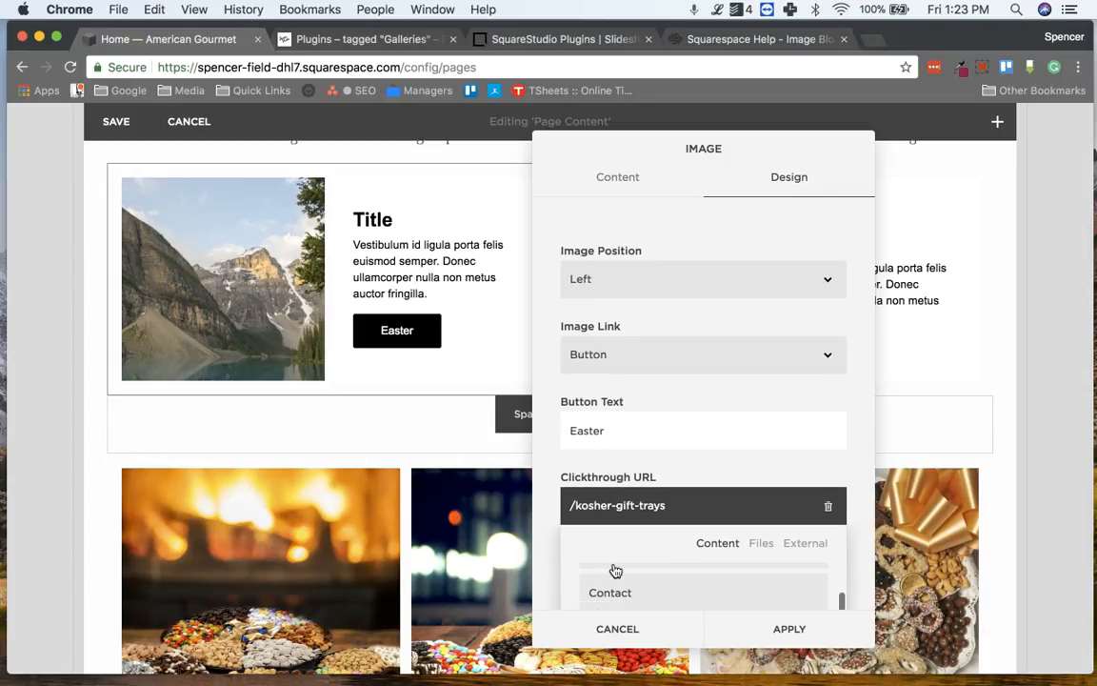
{"action": "scroll", "coordinate": [616, 570], "scroll_direction": "down", "scroll_amount": 1}
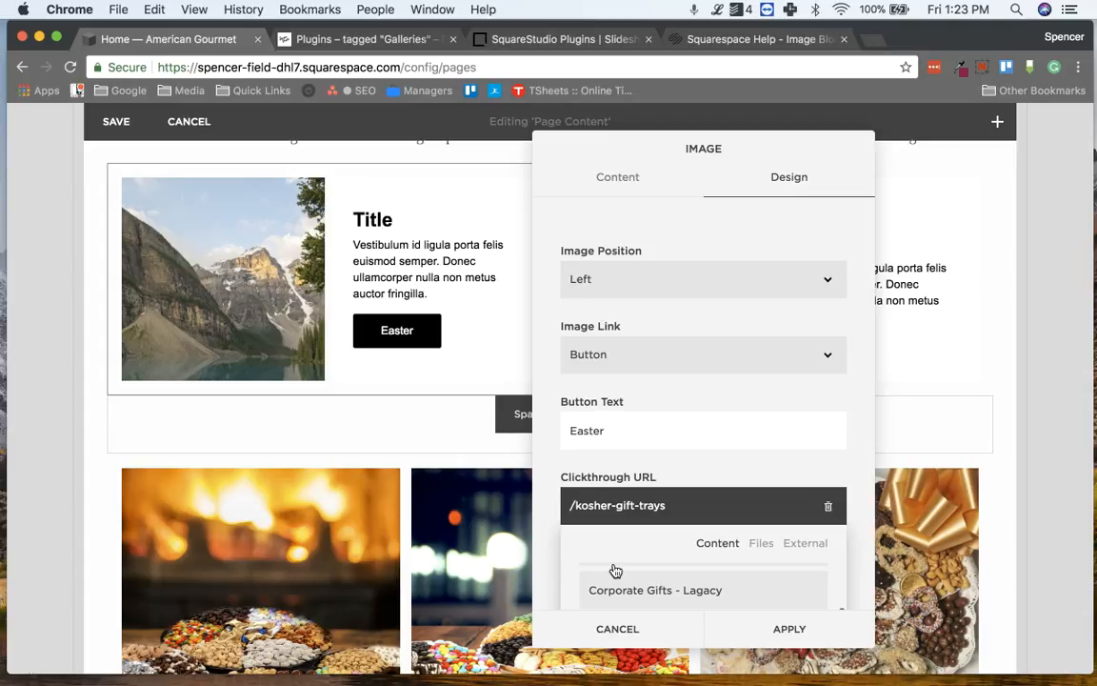
{"action": "scroll", "coordinate": [616, 569], "scroll_direction": "down", "scroll_amount": 1}
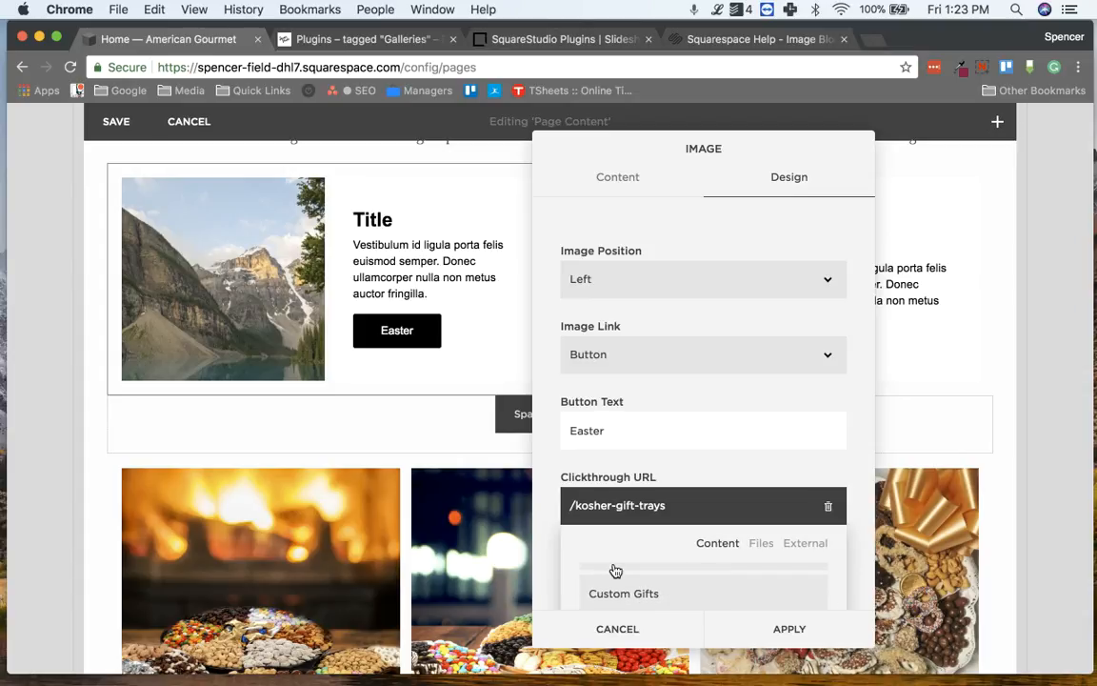
{"action": "left_click", "coordinate": [624, 593]}
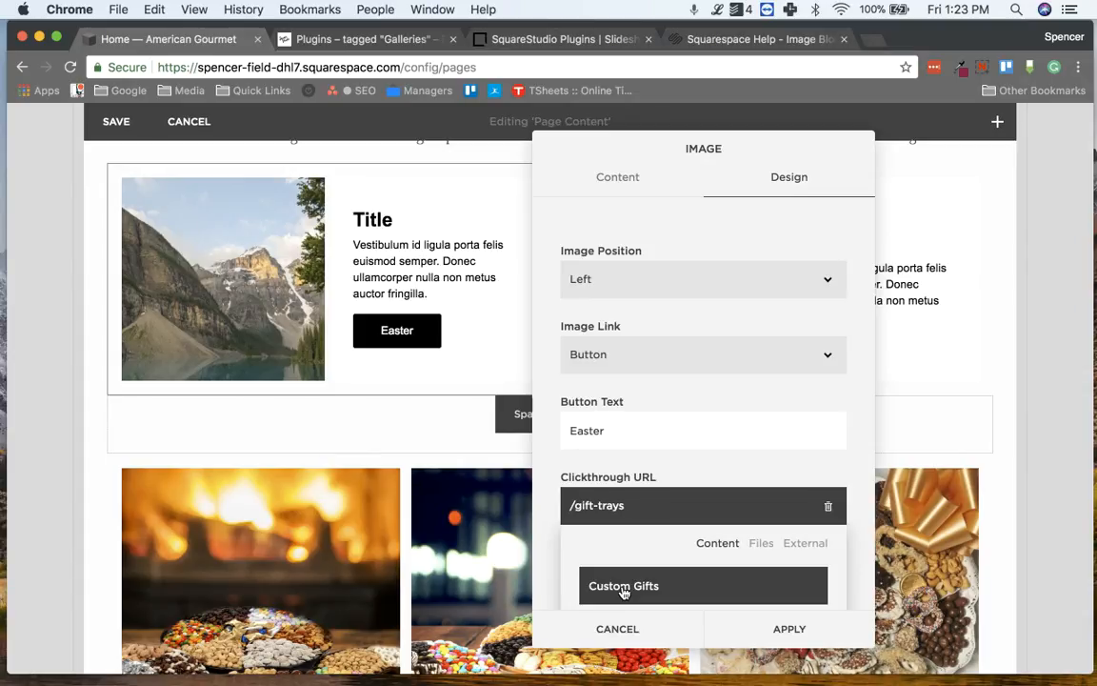
{"action": "left_click", "coordinate": [779, 627]}
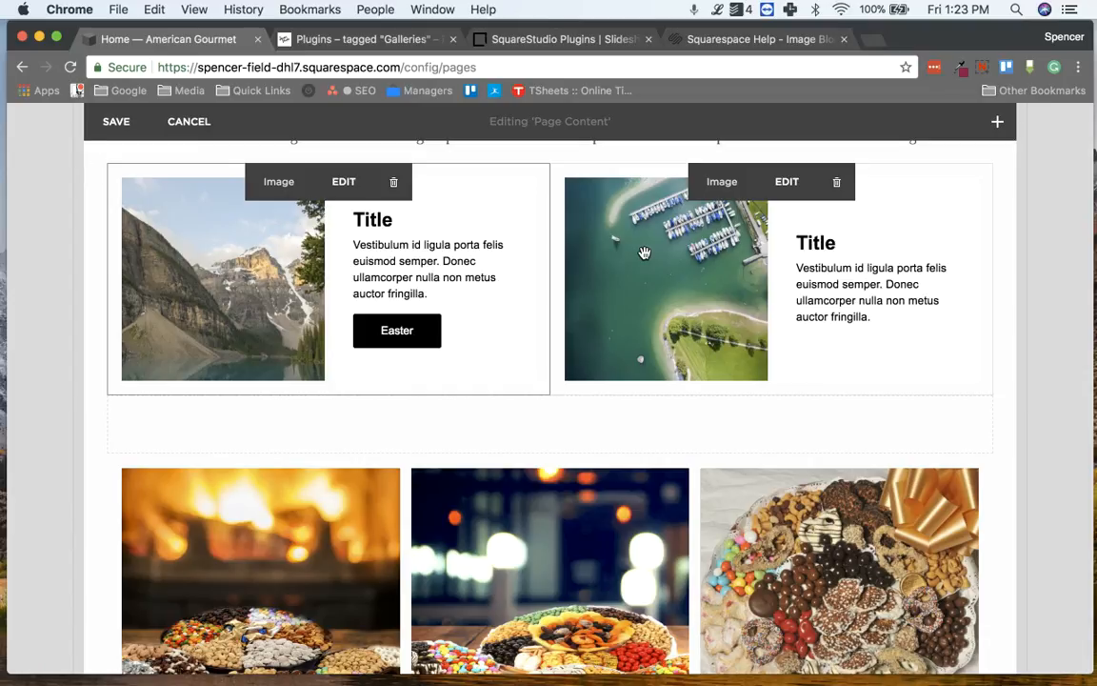
- Append "1" to the title text of the image card showing the boat harbor
{"action": "double_click", "coordinate": [826, 244]}
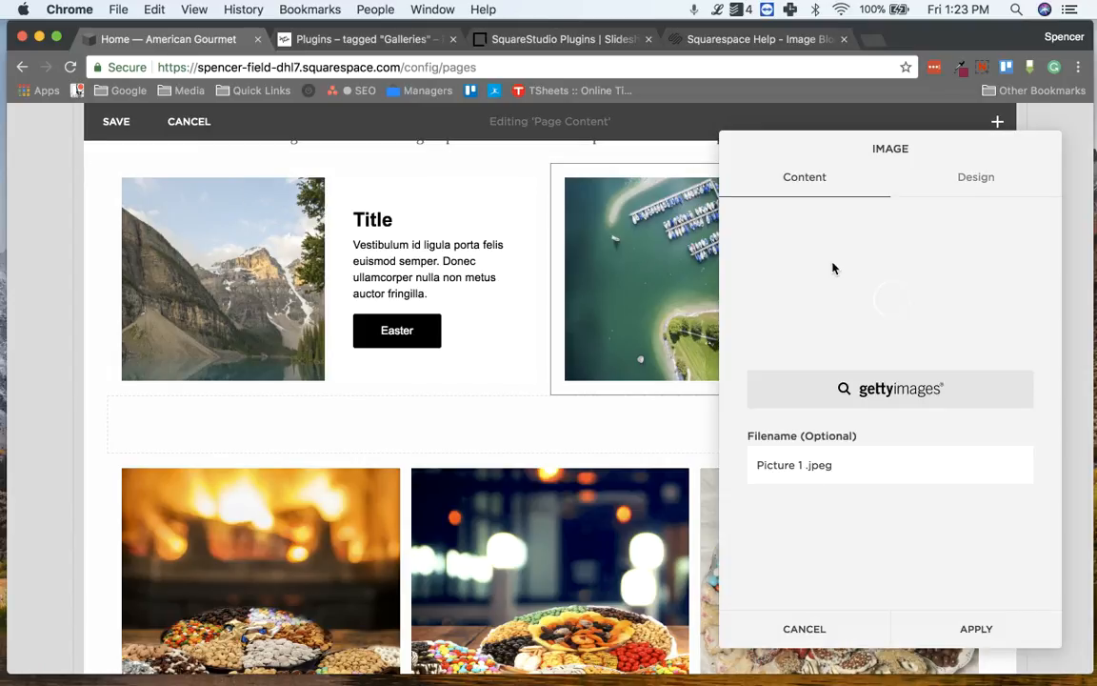
{"action": "left_click", "coordinate": [827, 630]}
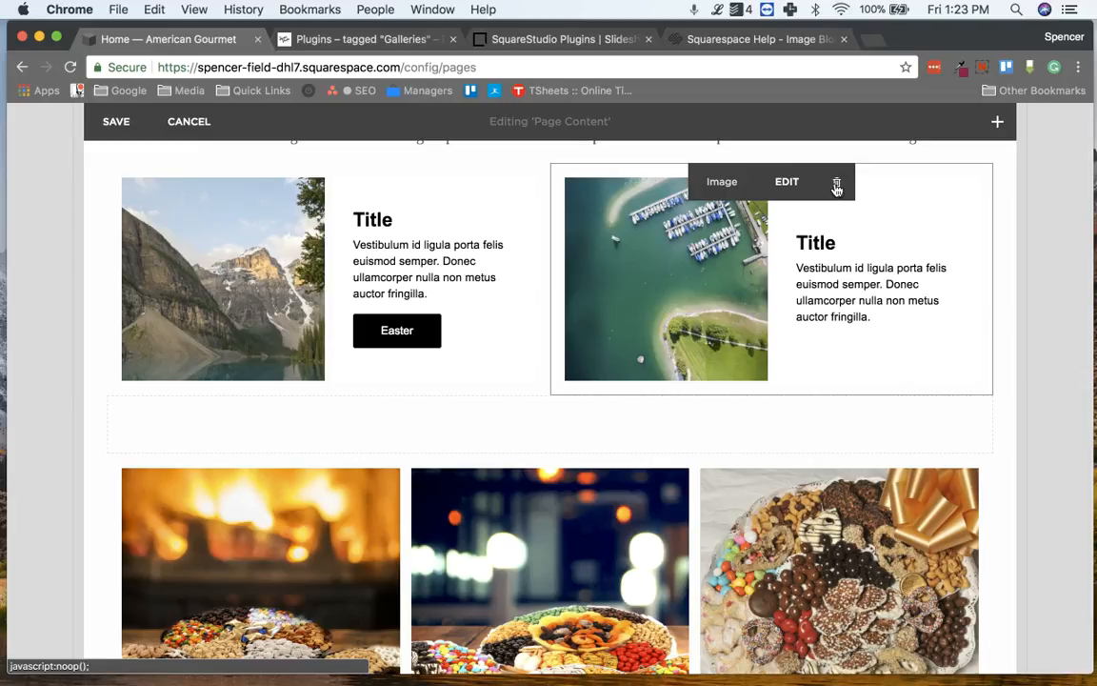
{"action": "left_click", "coordinate": [838, 244]}
{"action": "type", "text": "1"}
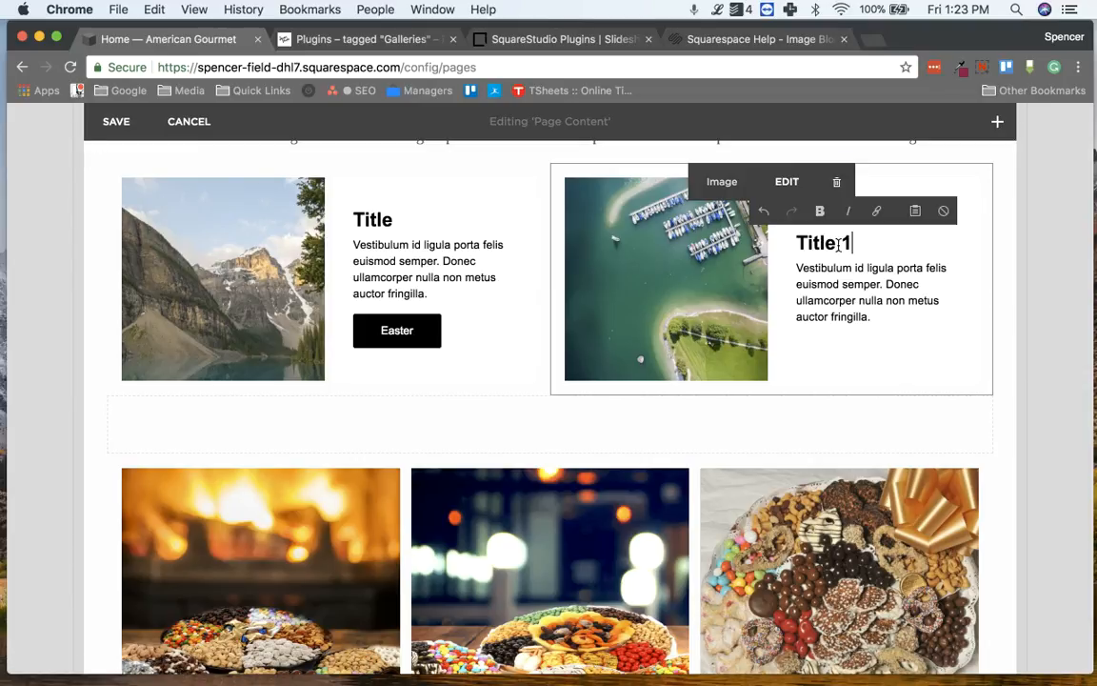
{"action": "double_click", "coordinate": [870, 301]}
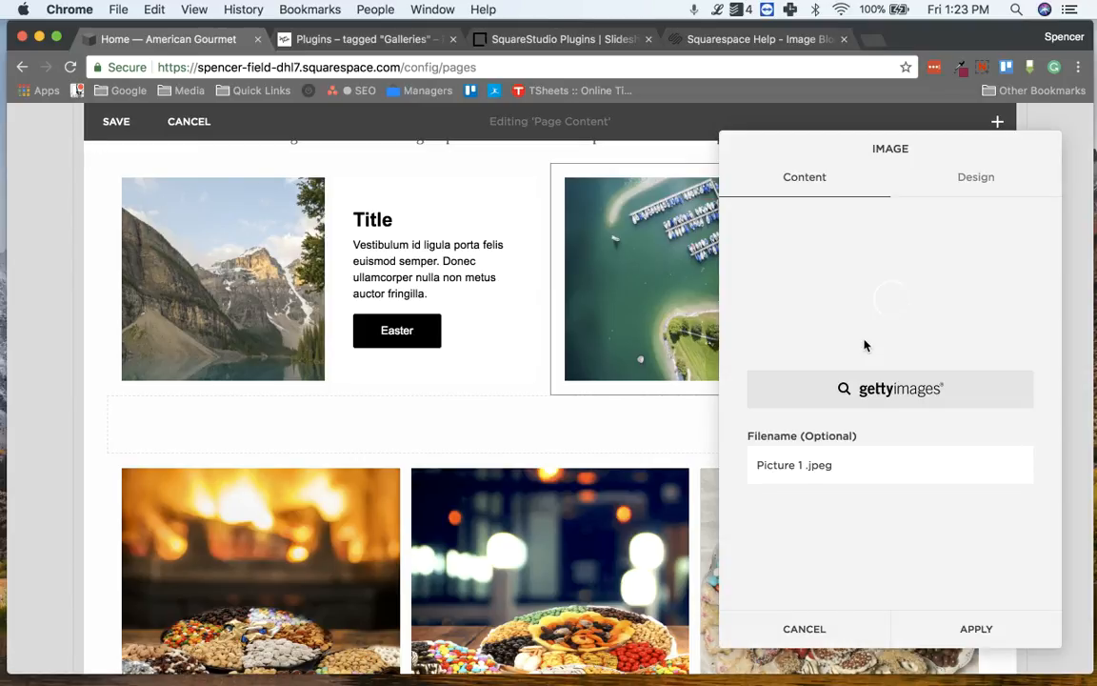
{"action": "left_click", "coordinate": [790, 629]}
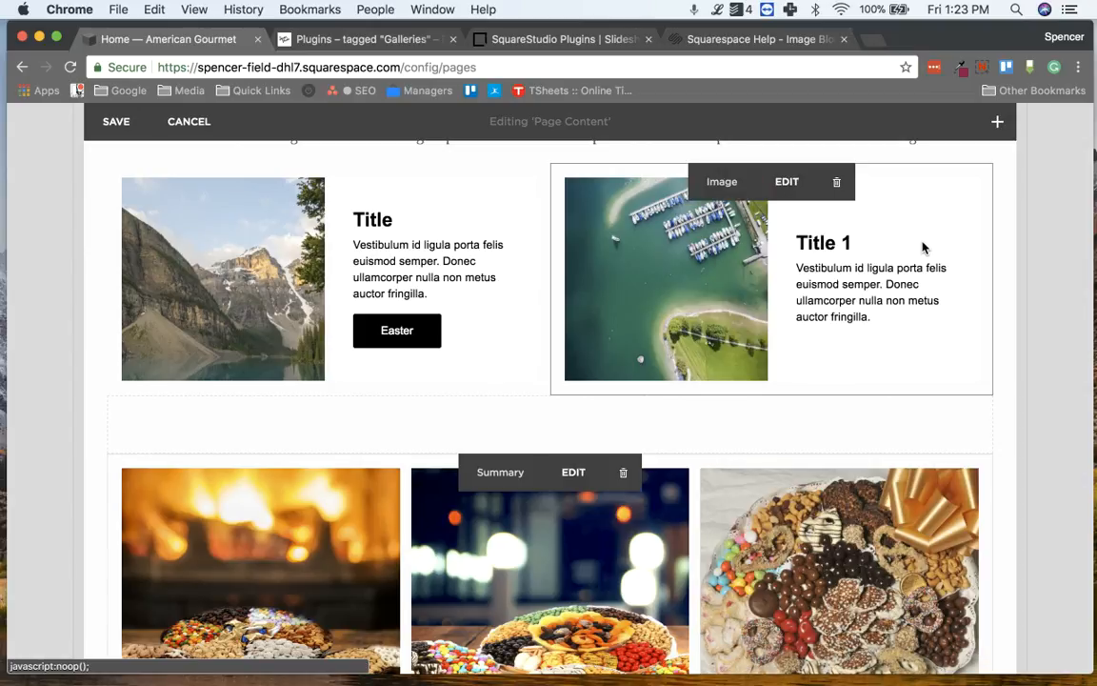
{"action": "left_click", "coordinate": [850, 241]}
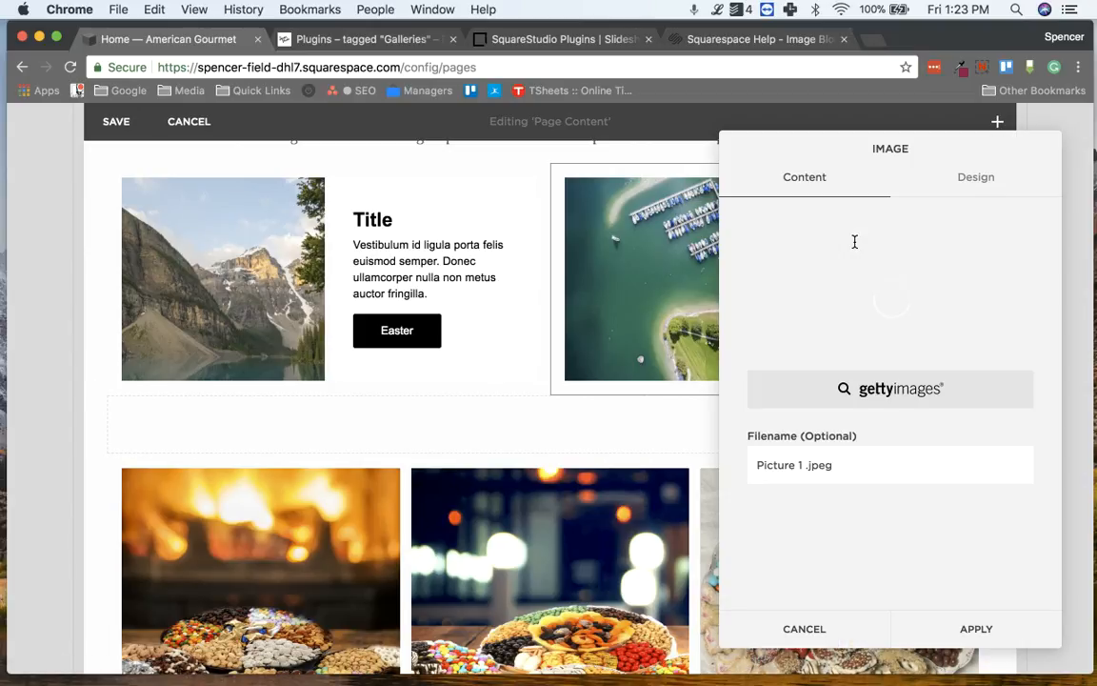
{"action": "left_click", "coordinate": [819, 626]}
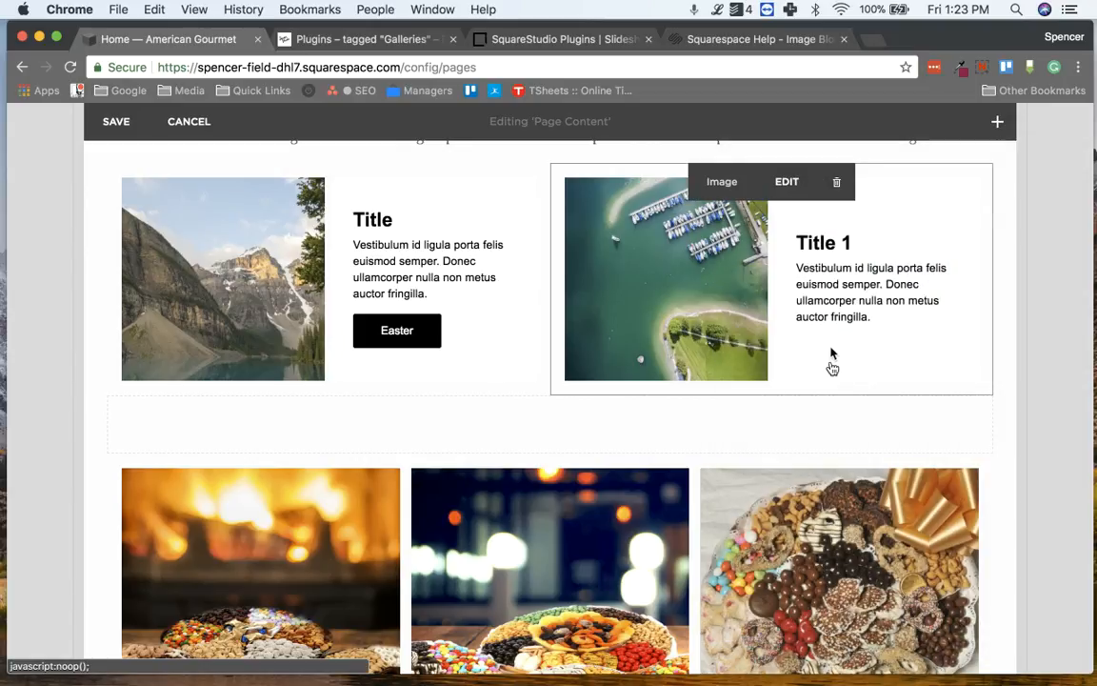
- Replace the title of the image card showing the boat harbor with "Michigan Gifts", correcting the spelling of Michigan
{"action": "left_click", "coordinate": [838, 244]}
{"action": "key", "text": "BackSpace"}
{"action": "key", "text": "BackSpace"}
{"action": "key", "text": "BackSpace"}
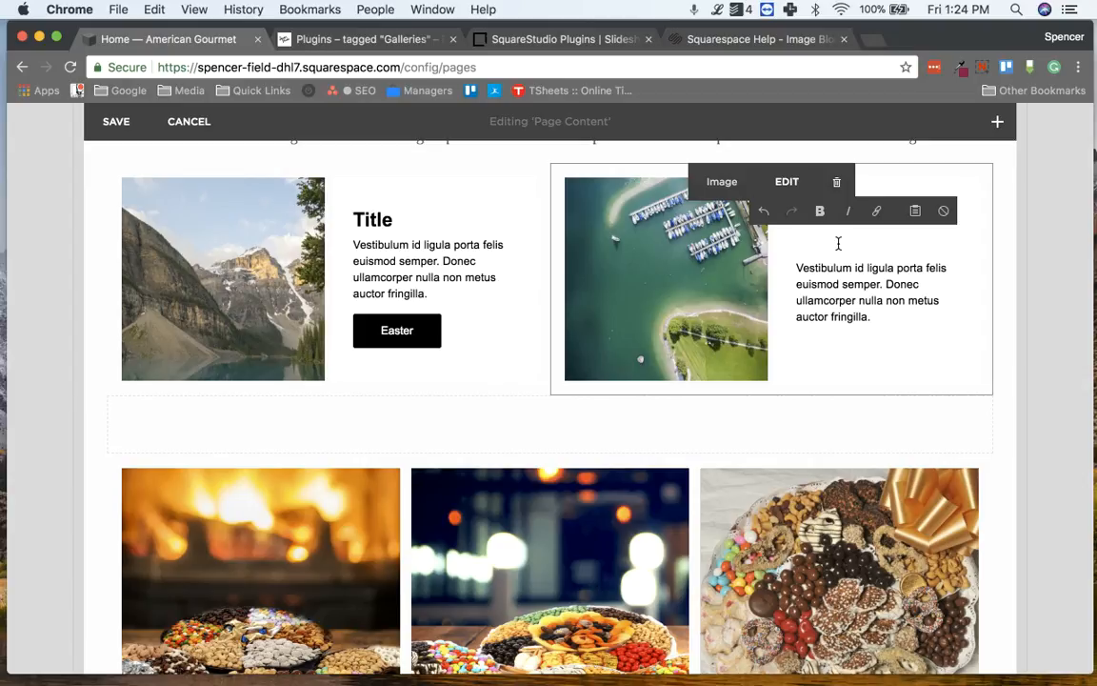
{"action": "type", "text": "Michange"}
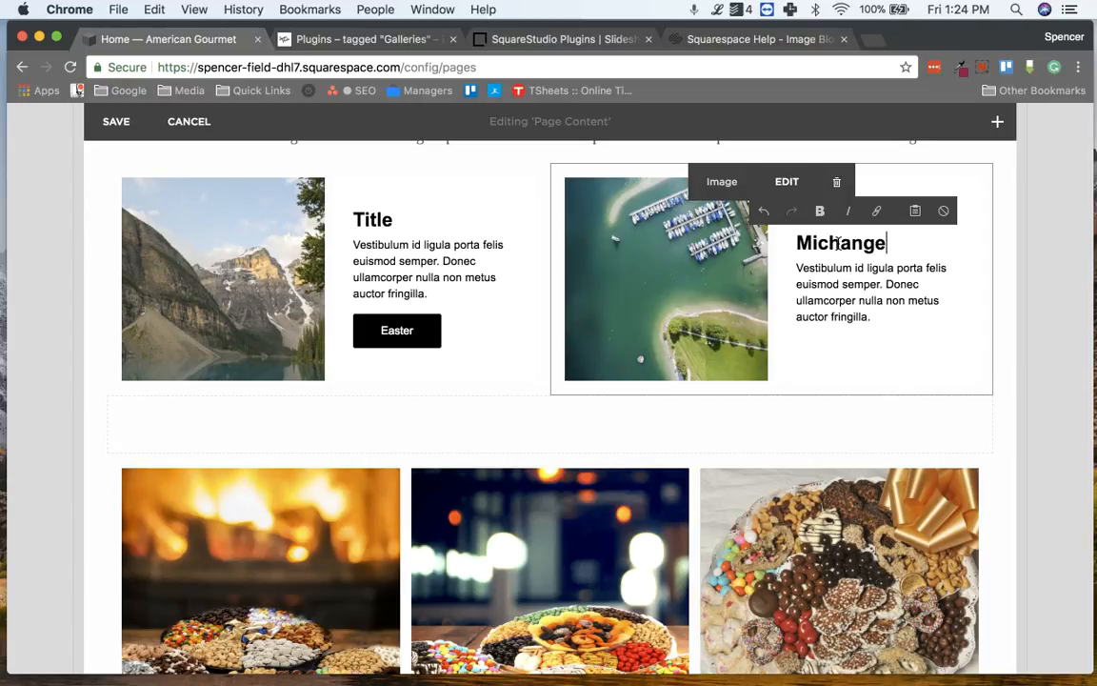
{"action": "key", "text": "BackSpace"}
{"action": "key", "text": "BackSpace"}
{"action": "key", "text": "BackSpace"}
{"action": "key", "text": "BackSpace"}
{"action": "key", "text": "BackSpace"}
{"action": "key", "text": "BackSpace"}
{"action": "key", "text": "BackSpace"}
{"action": "type", "text": "i"}
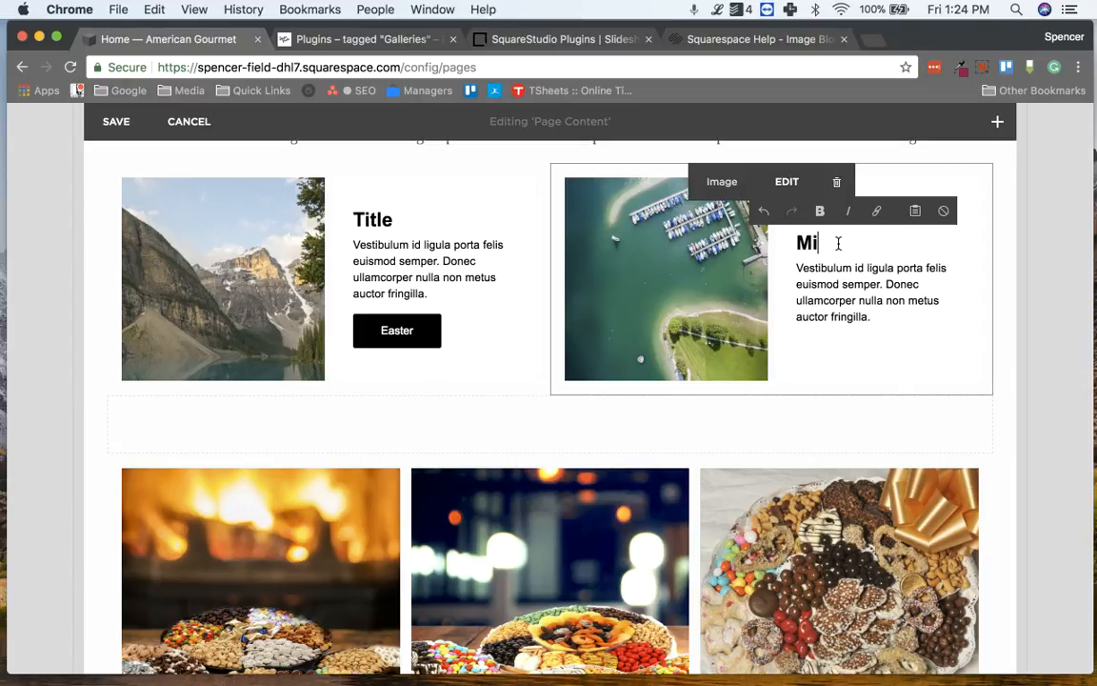
{"action": "type", "text": "chagian"}
{"action": "right_click", "coordinate": [865, 249]}
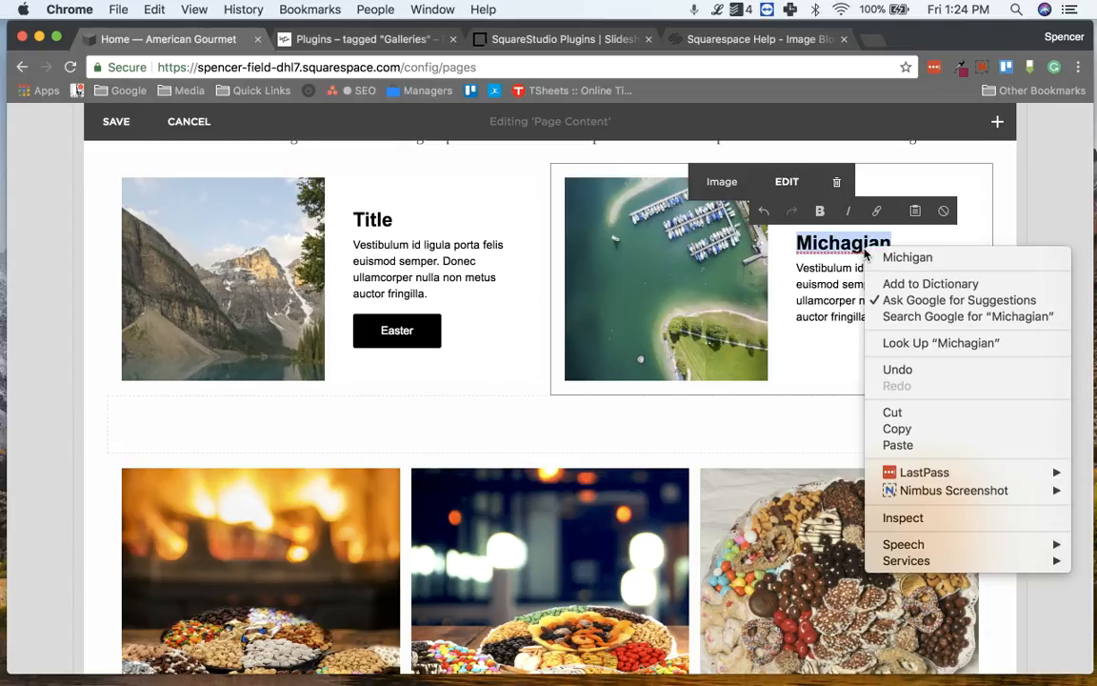
{"action": "left_click", "coordinate": [906, 257]}
{"action": "type", "text": "gif"}
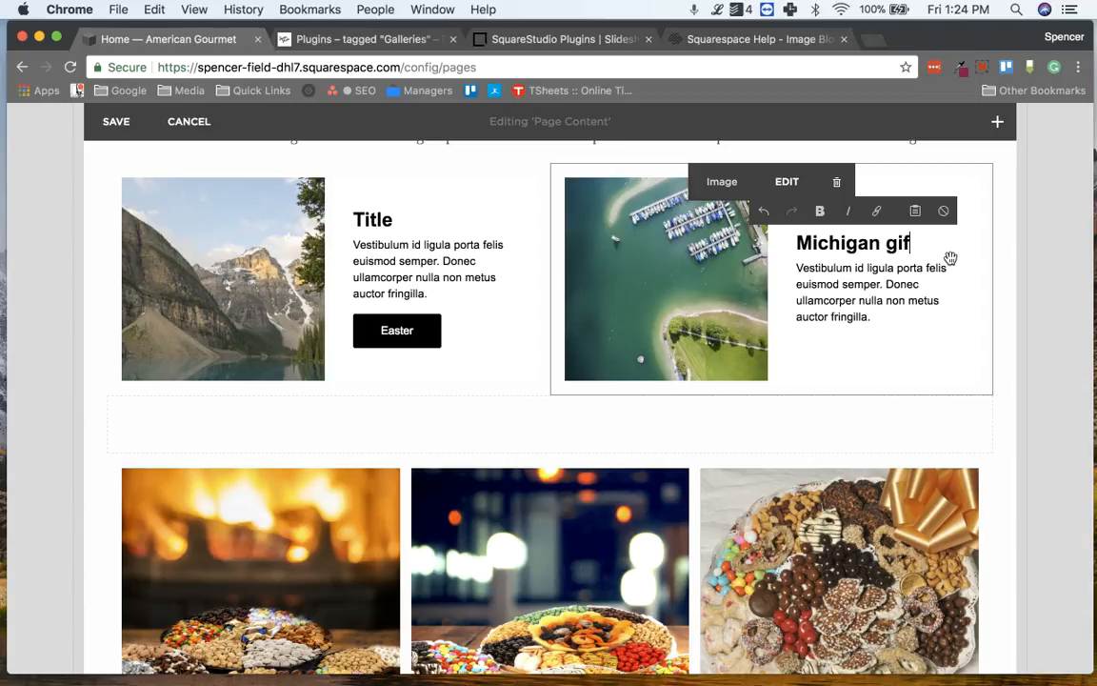
{"action": "key", "text": "BackSpace"}
{"action": "key", "text": "BackSpace"}
{"action": "type", "text": "Gifts"}
- Replace the description under the Michigan Gifts title with "If you are looking for a handmade...."
{"action": "double_click", "coordinate": [861, 285]}
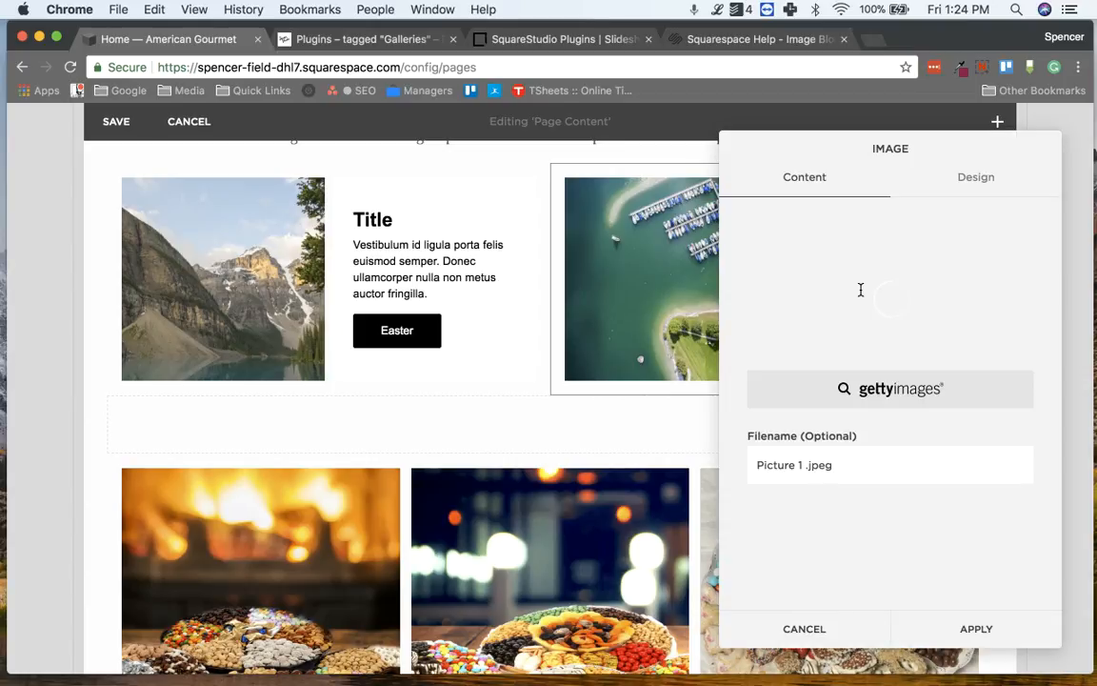
{"action": "left_click", "coordinate": [817, 620]}
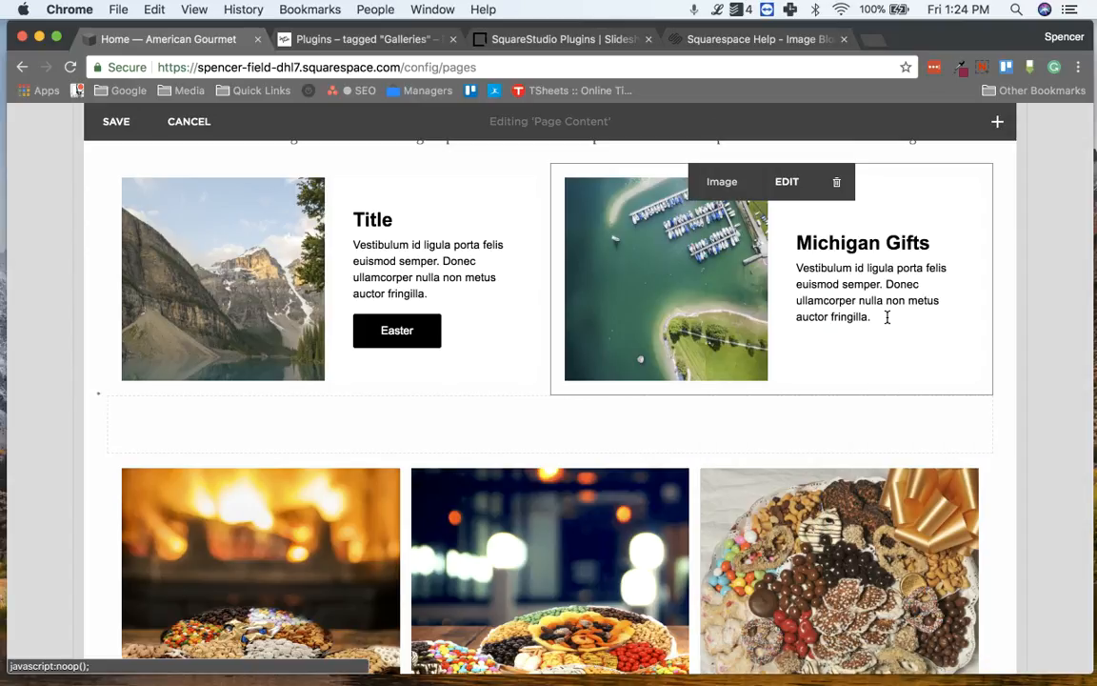
{"action": "left_click_drag", "start_coordinate": [884, 313], "coordinate": [781, 277]}
{"action": "type", "text": "If you are looking for a han"}
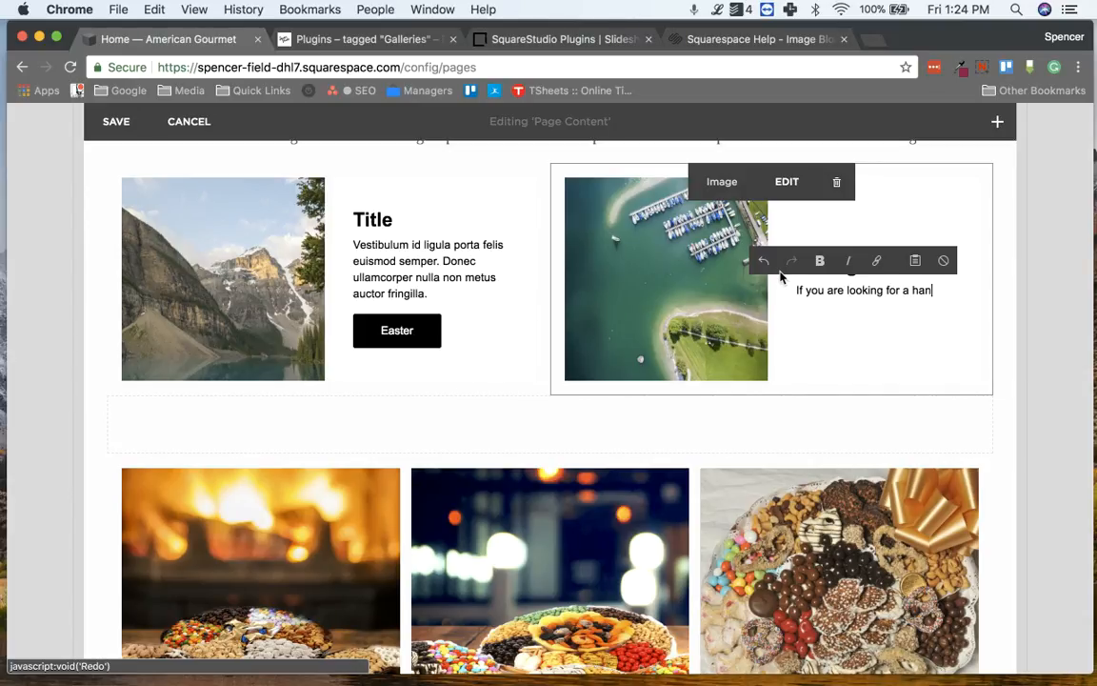
{"action": "type", "text": "dmade...."}
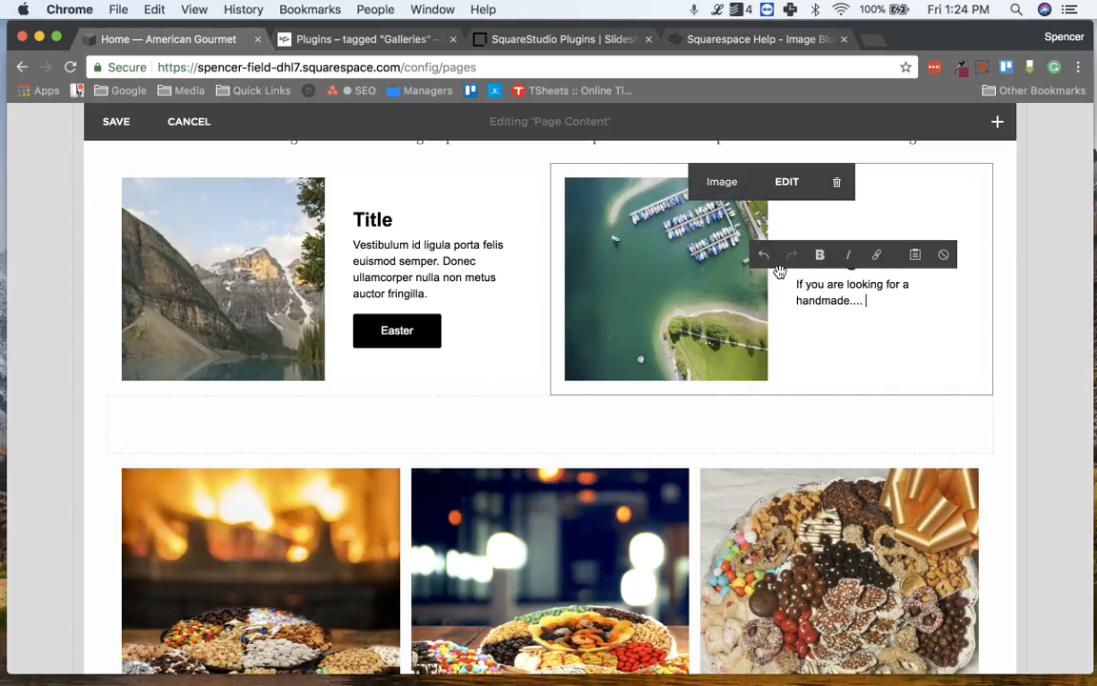
- Replace the Michigan Gifts card's harbor image with "Picture 4..jpg" from the Stock Pictures folder and apply the image block settings
{"action": "left_click", "coordinate": [785, 183]}
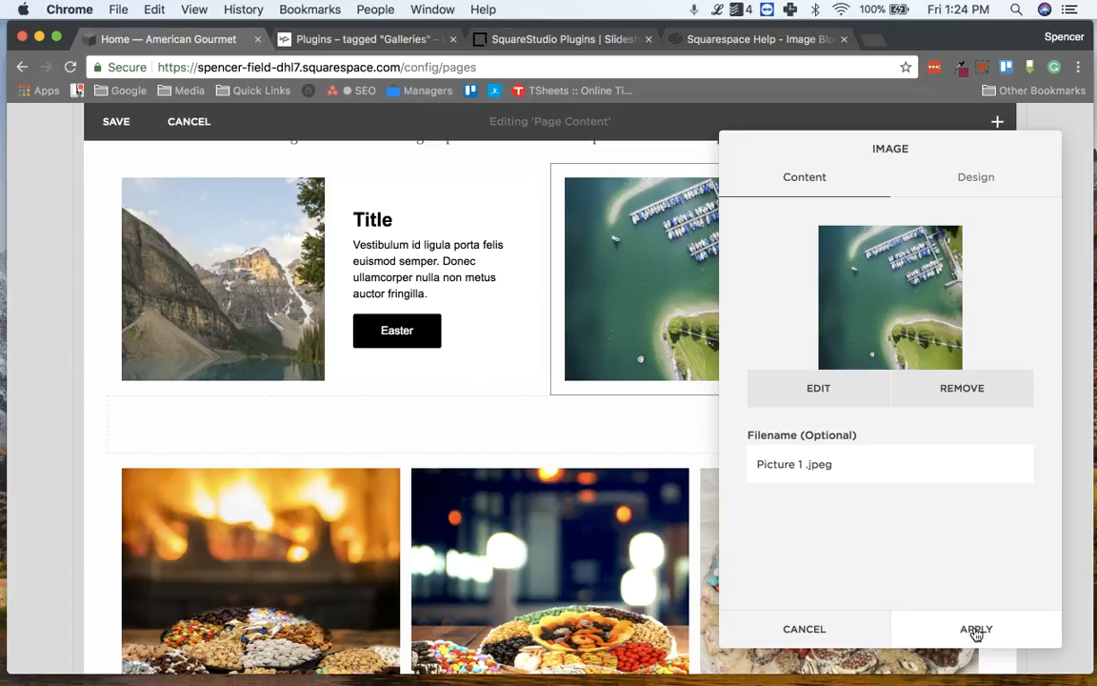
{"action": "left_click", "coordinate": [962, 391]}
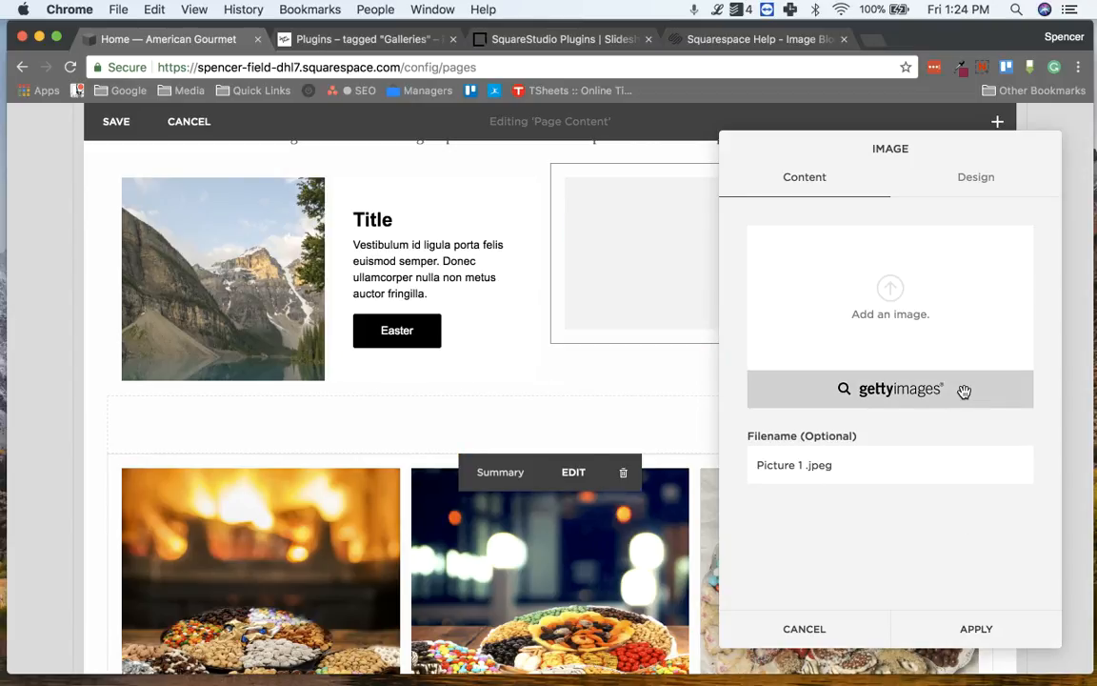
{"action": "left_click", "coordinate": [873, 296]}
{"action": "left_click", "coordinate": [963, 654]}
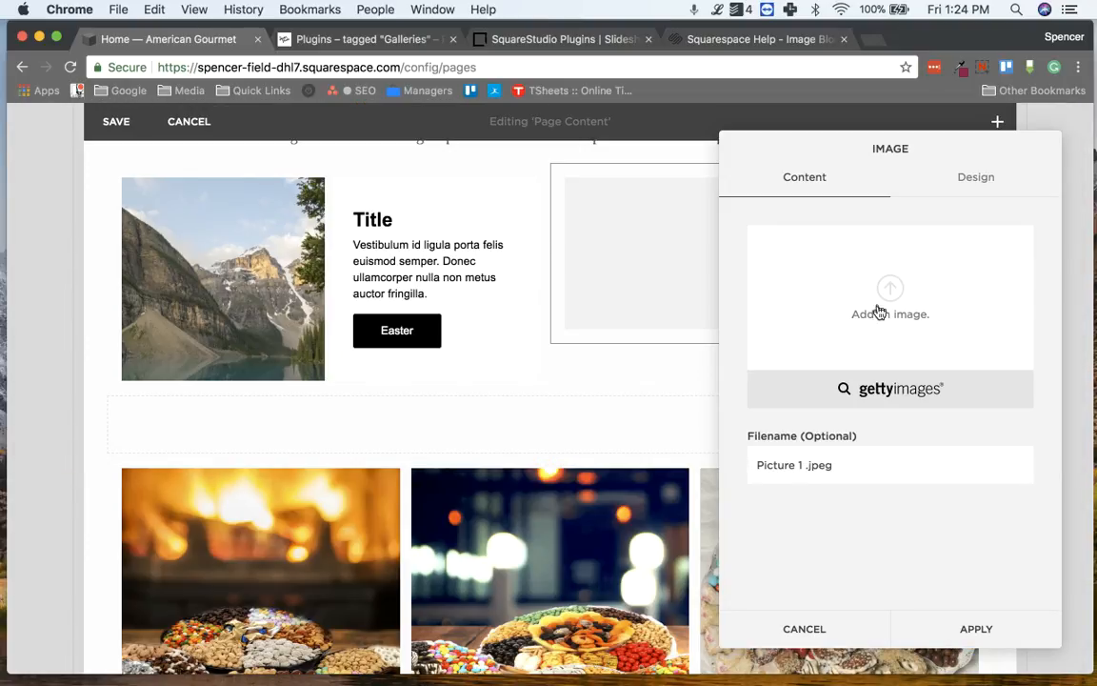
{"action": "left_click", "coordinate": [879, 304]}
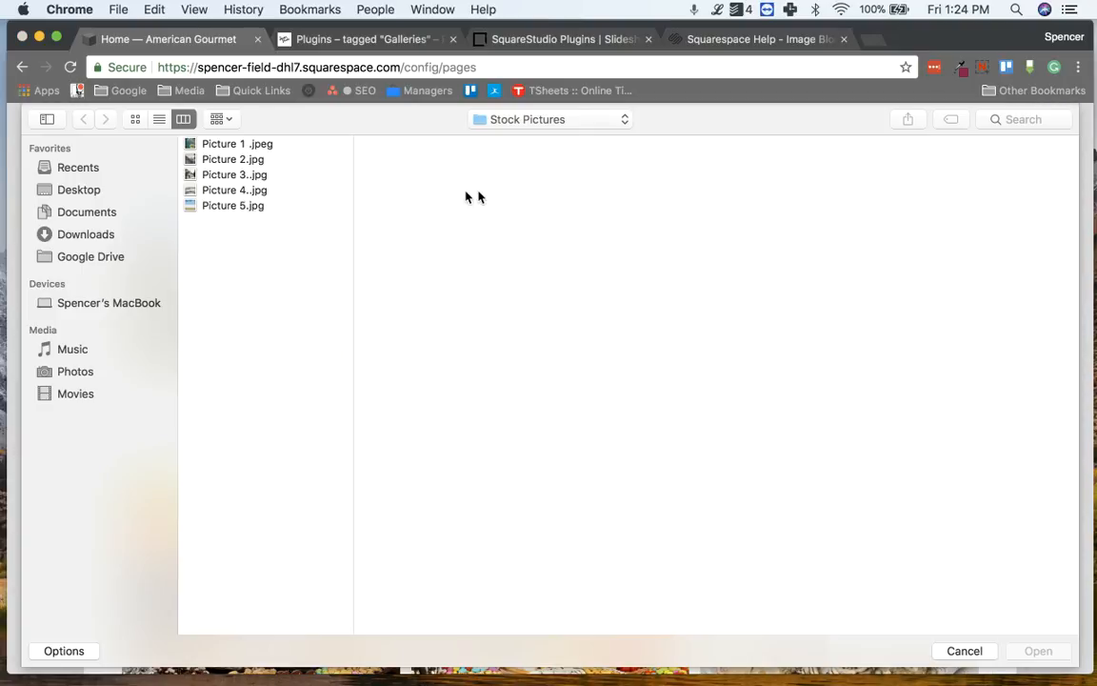
{"action": "left_click", "coordinate": [253, 174]}
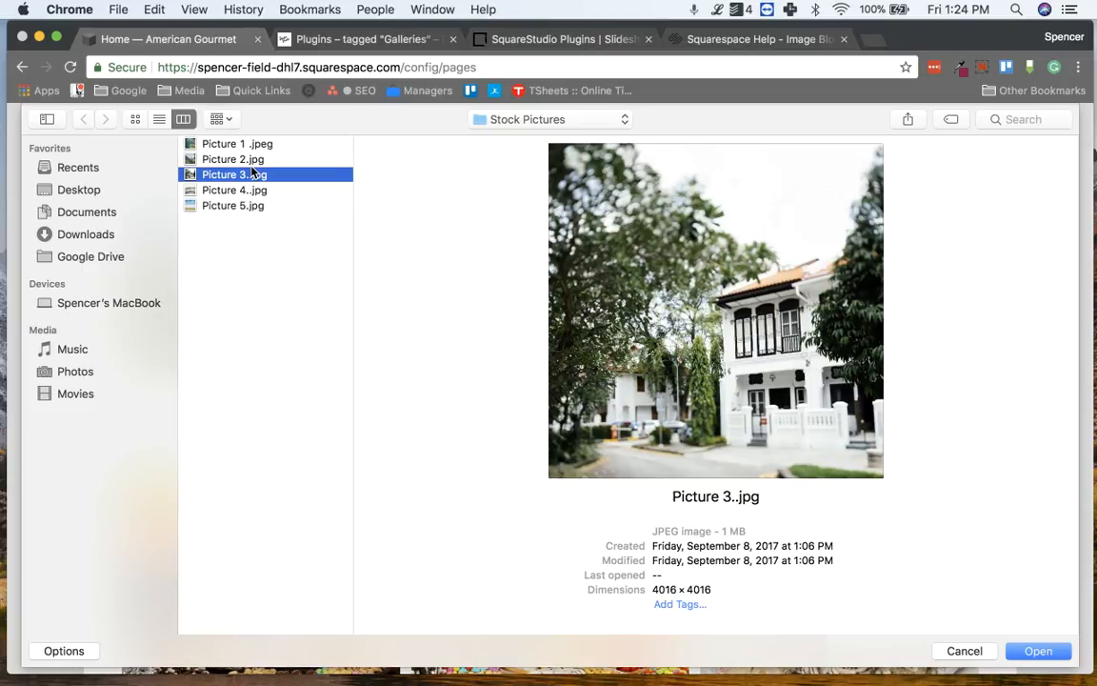
{"action": "left_click", "coordinate": [252, 190]}
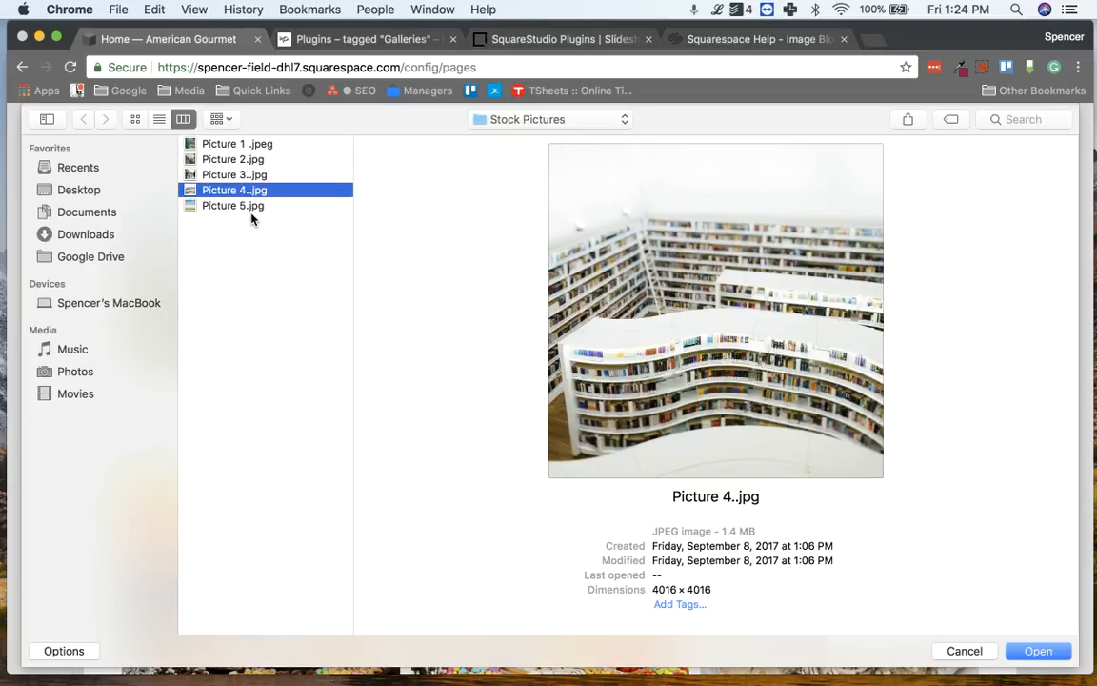
{"action": "left_click", "coordinate": [252, 218]}
{"action": "left_click", "coordinate": [252, 207]}
{"action": "double_click", "coordinate": [237, 193]}
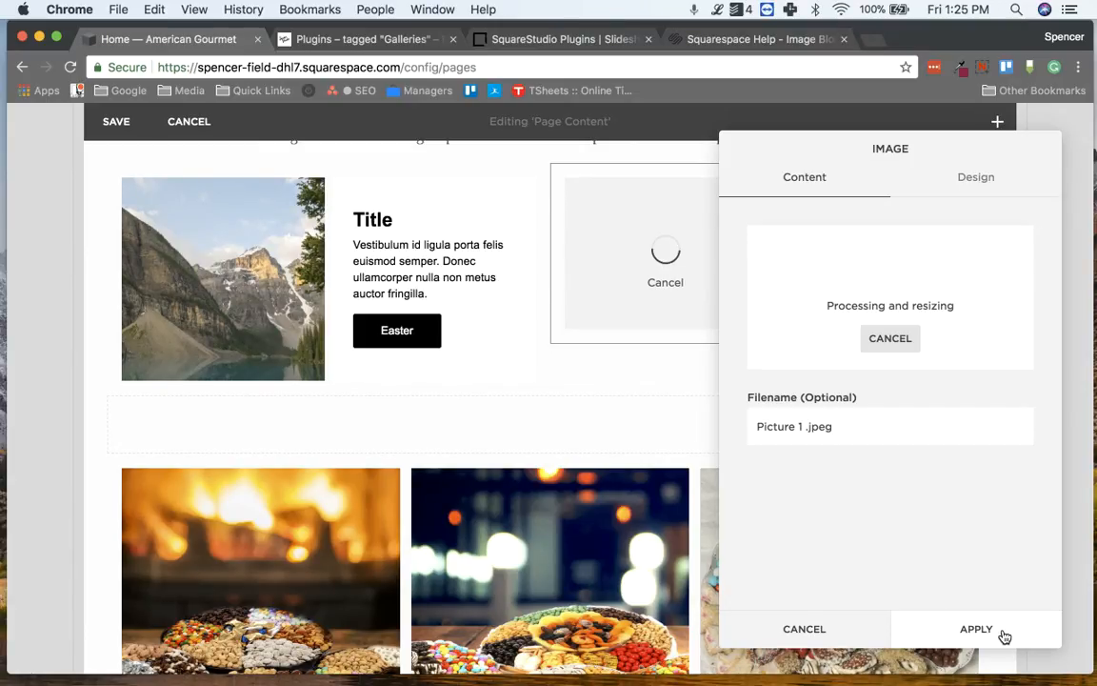
{"action": "left_click", "coordinate": [1004, 634]}
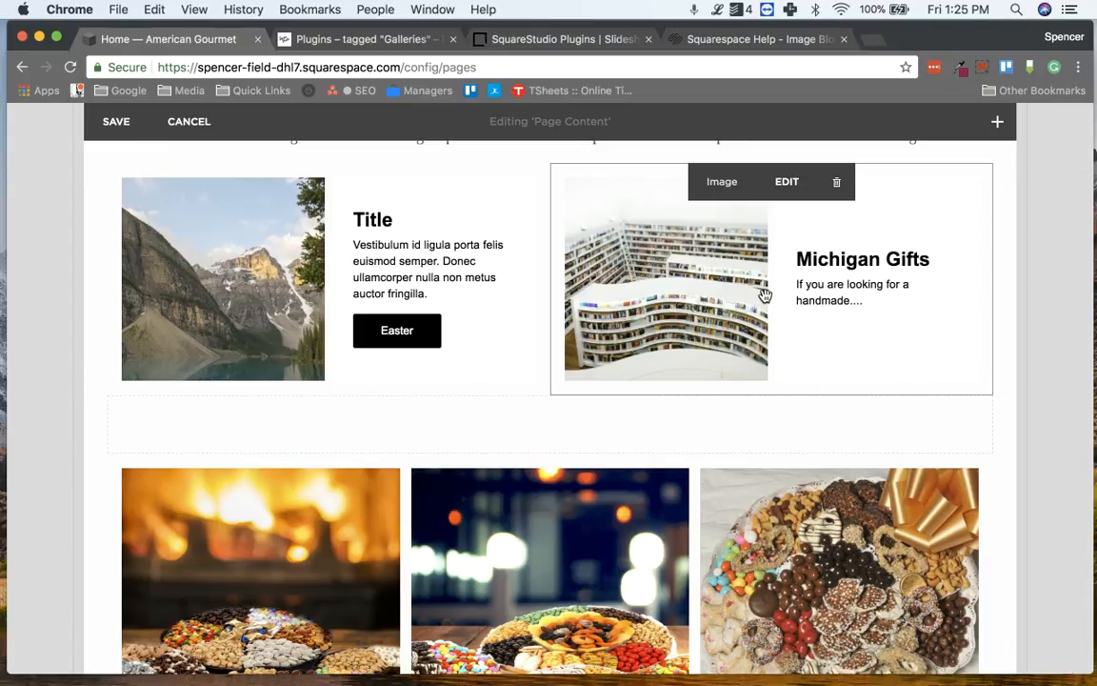
- Save the home page's content edits, reopen the page content for editing and save it once more
{"action": "left_click", "coordinate": [127, 136]}
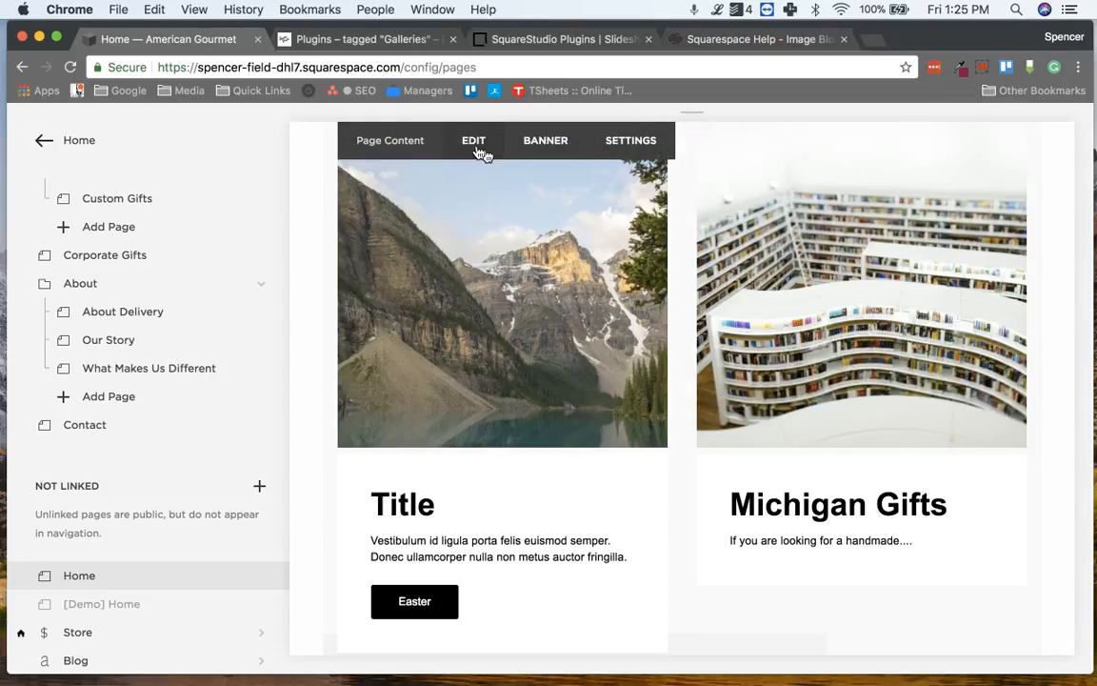
{"action": "left_click", "coordinate": [482, 151]}
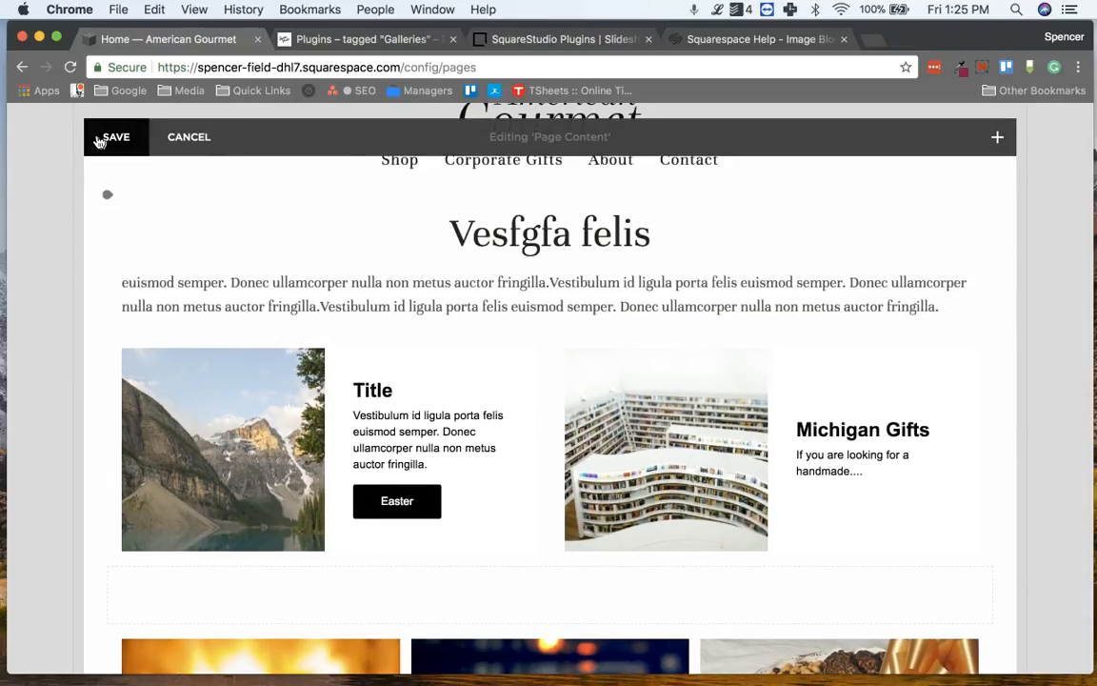
{"action": "left_click", "coordinate": [104, 138]}
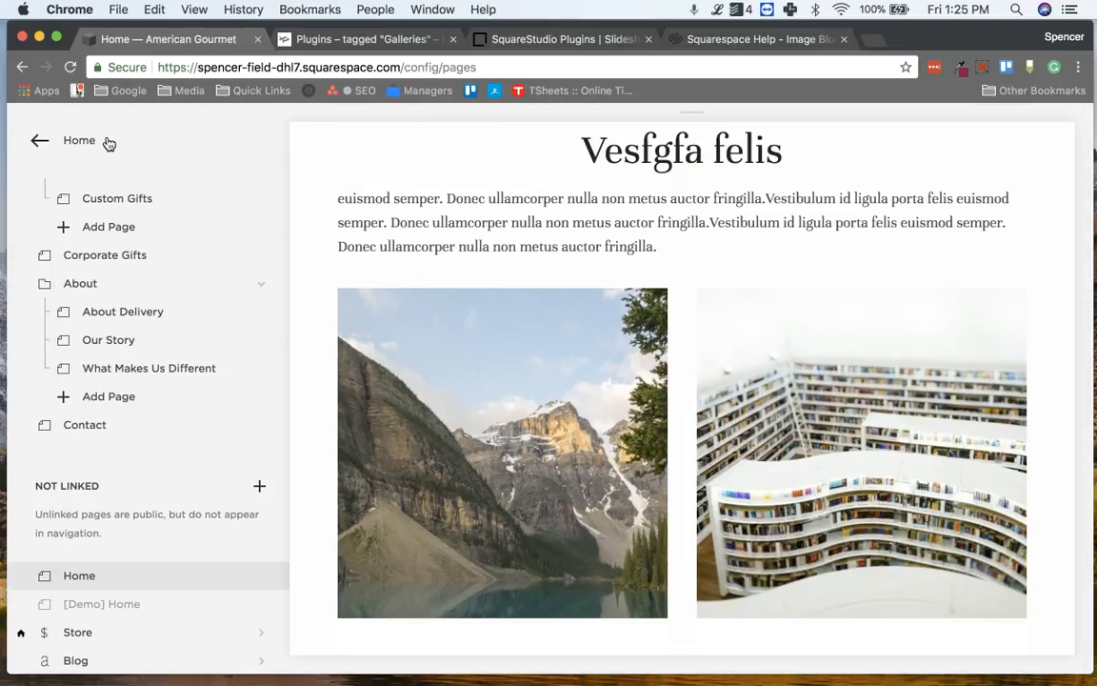
{"action": "mouse_move", "coordinate": [946, 254]}
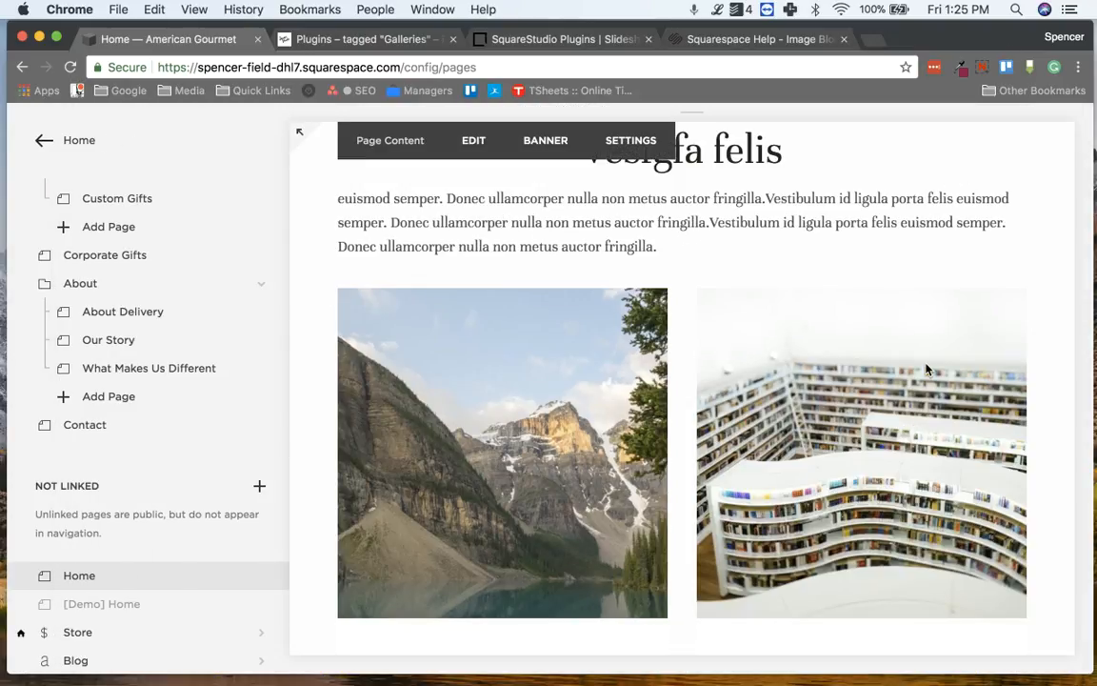
{"action": "left_click", "coordinate": [982, 68]}
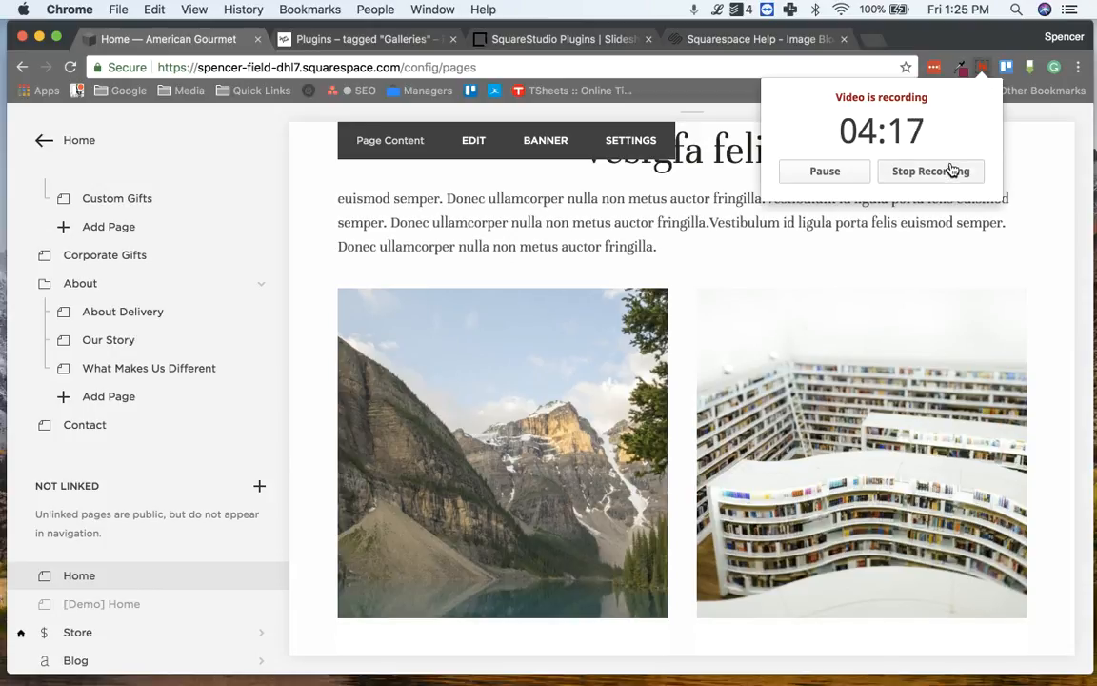